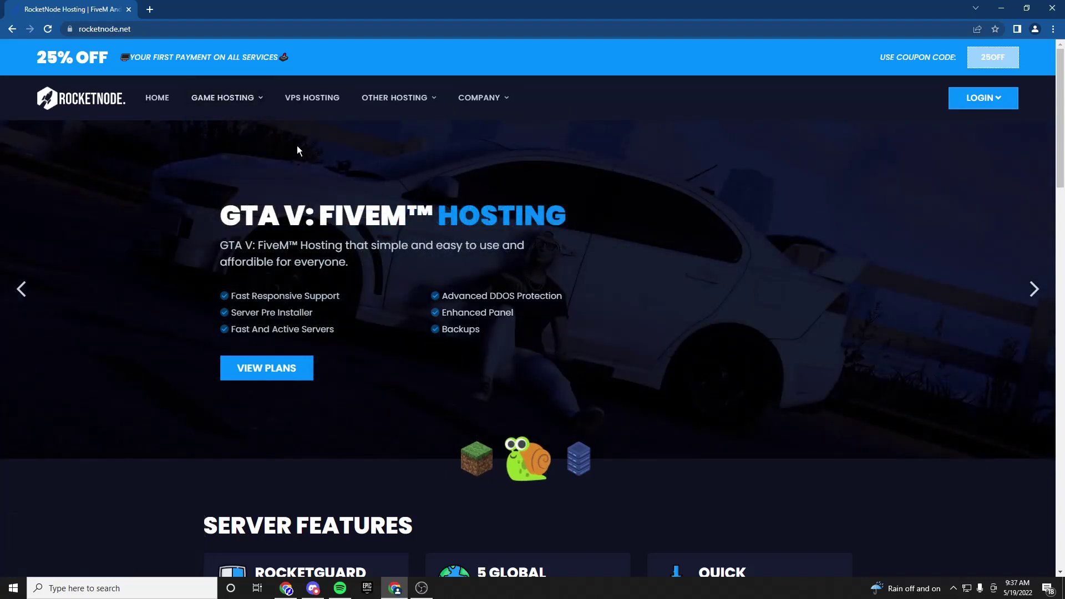
- Browse RocketNode's GTA V: FiveM hosting plans, then log into the Game Panel dashboard
mouse_move(225, 98)
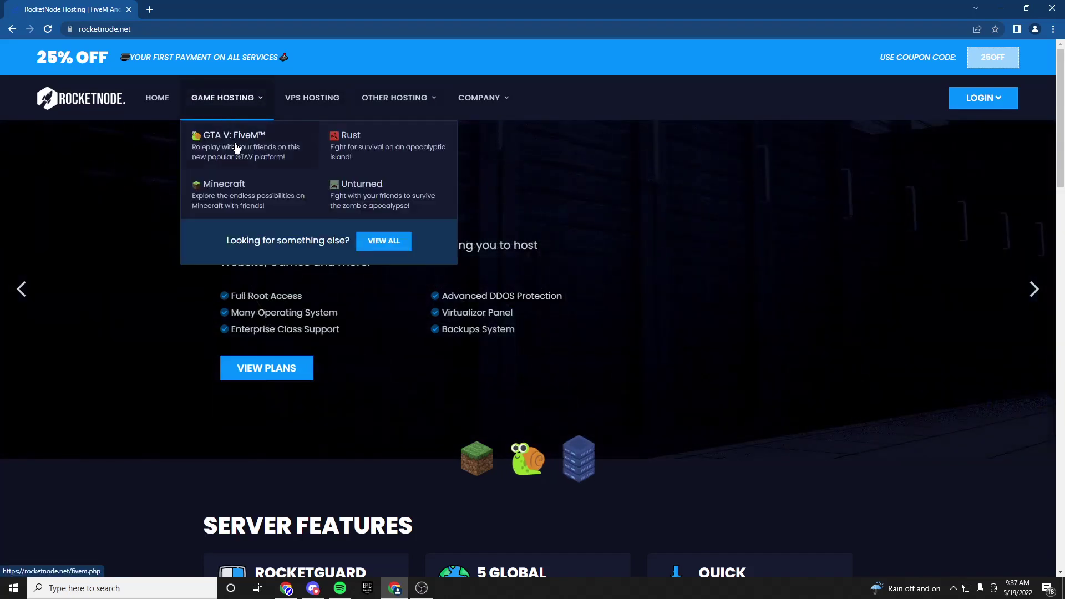
click(234, 142)
scroll(325, 240, down, 4)
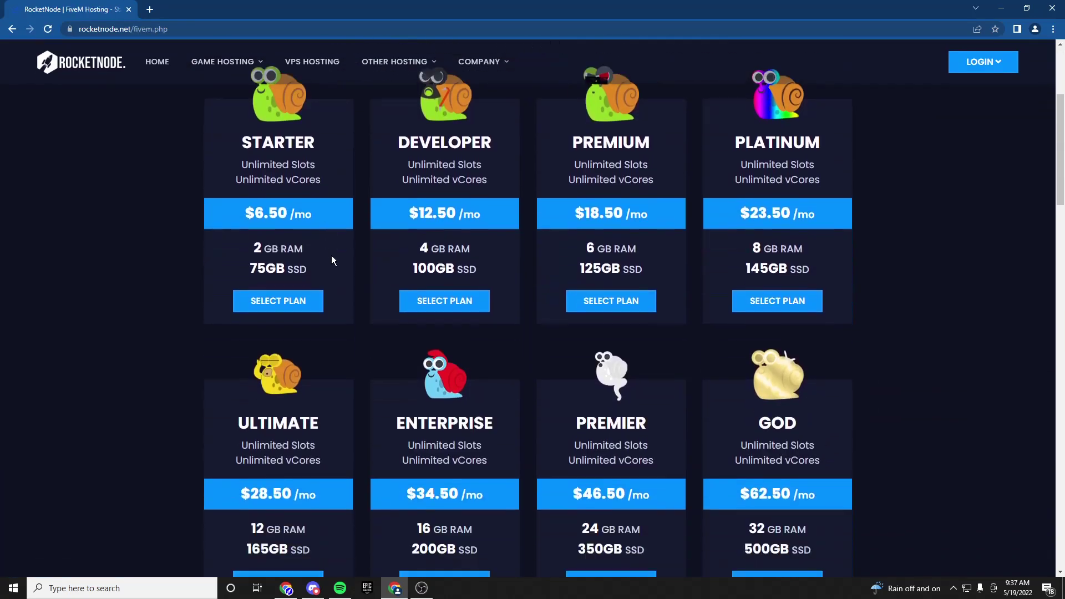
scroll(332, 258, up, 4)
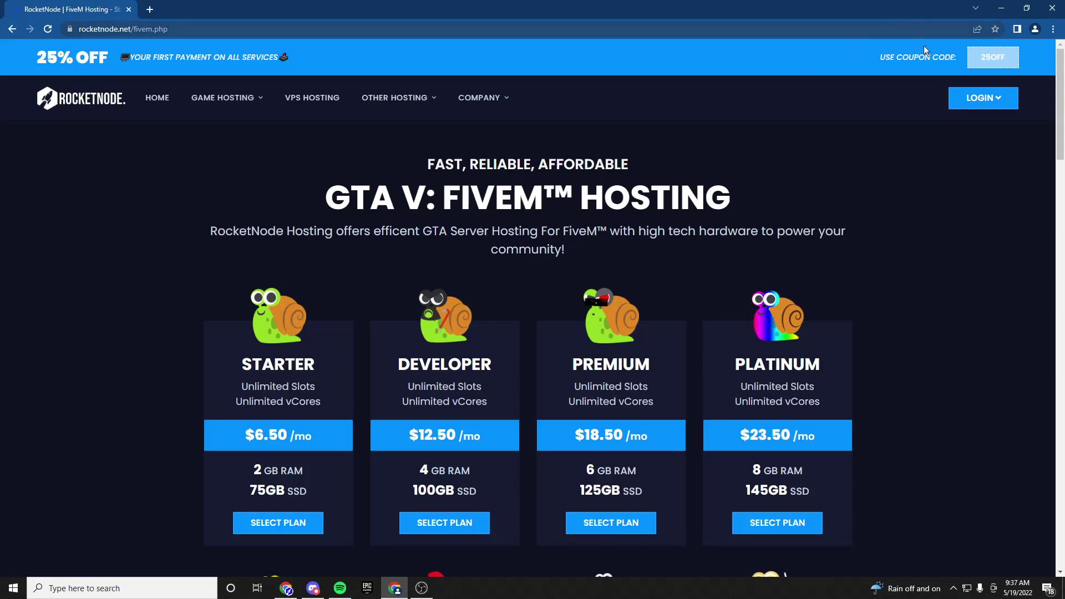
click(951, 100)
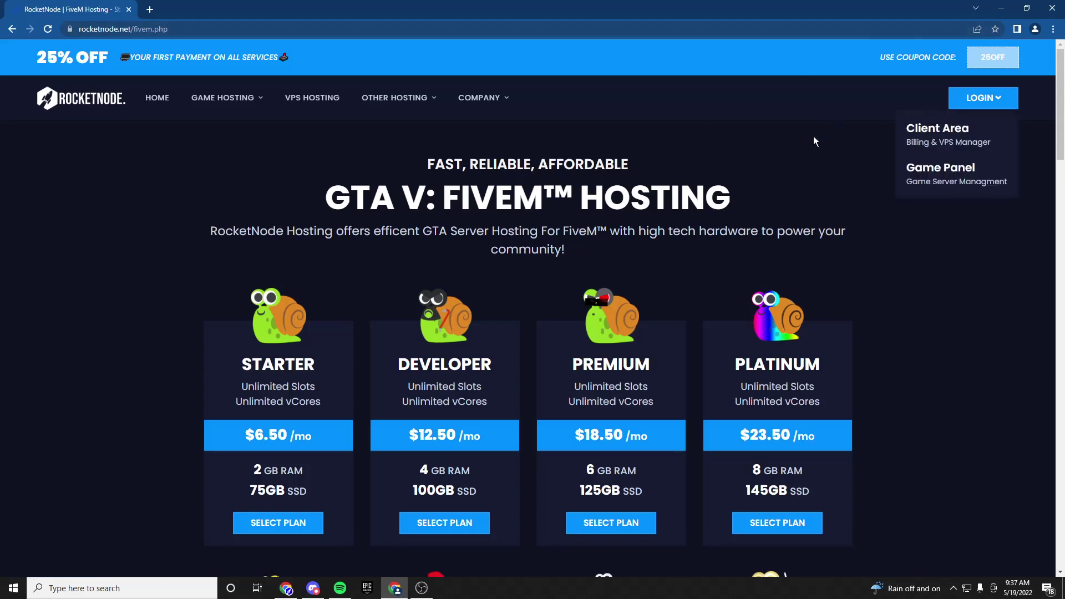
click(943, 172)
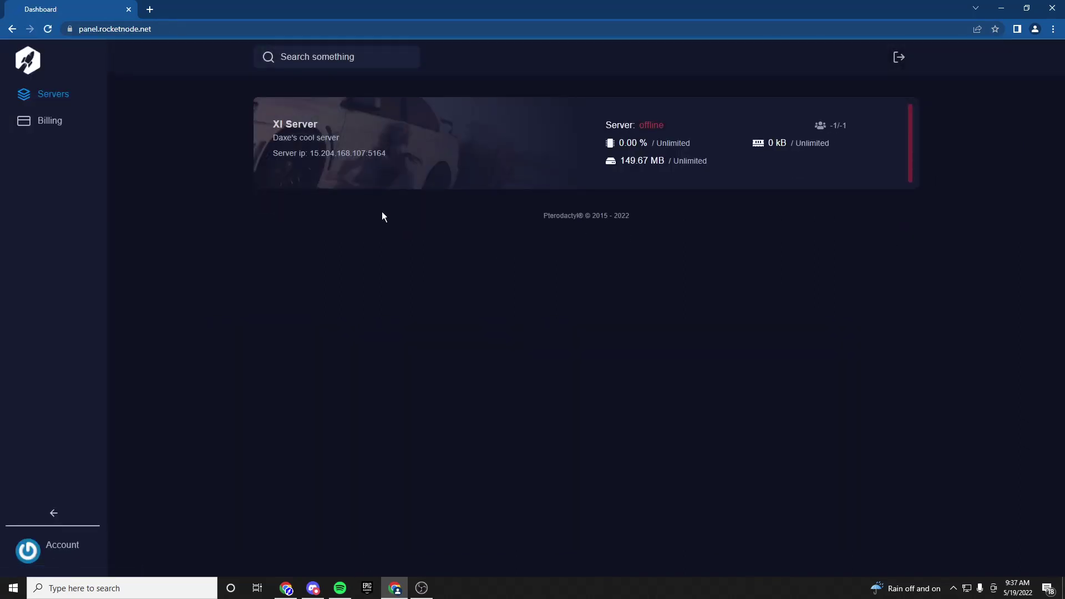
- Go to the XI Server's Startup settings and start a new tab for keymaster.fivem.net
click(397, 161)
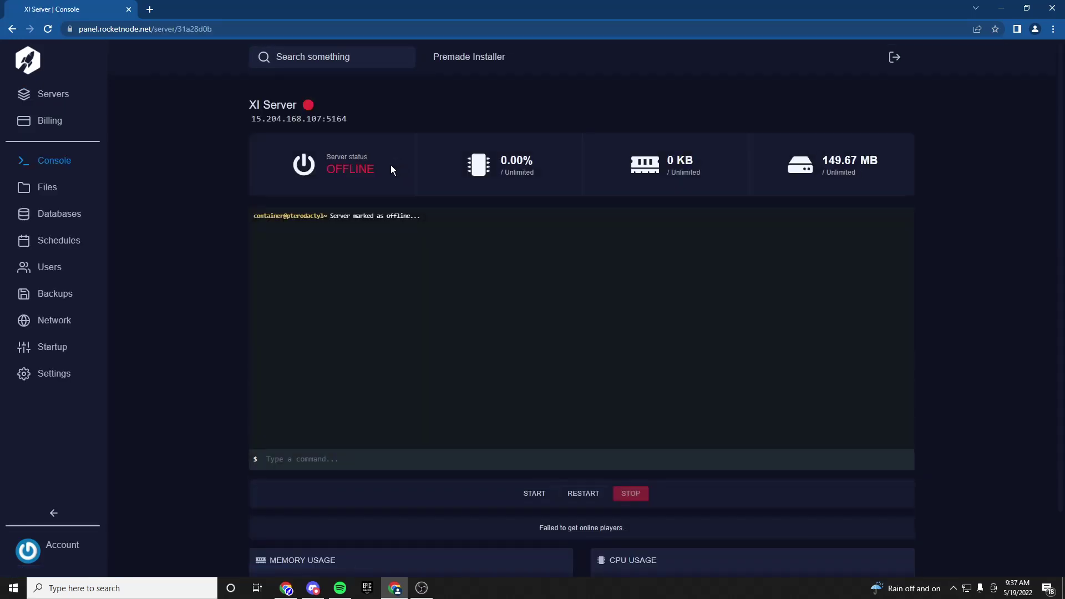
click(52, 513)
click(48, 513)
click(61, 359)
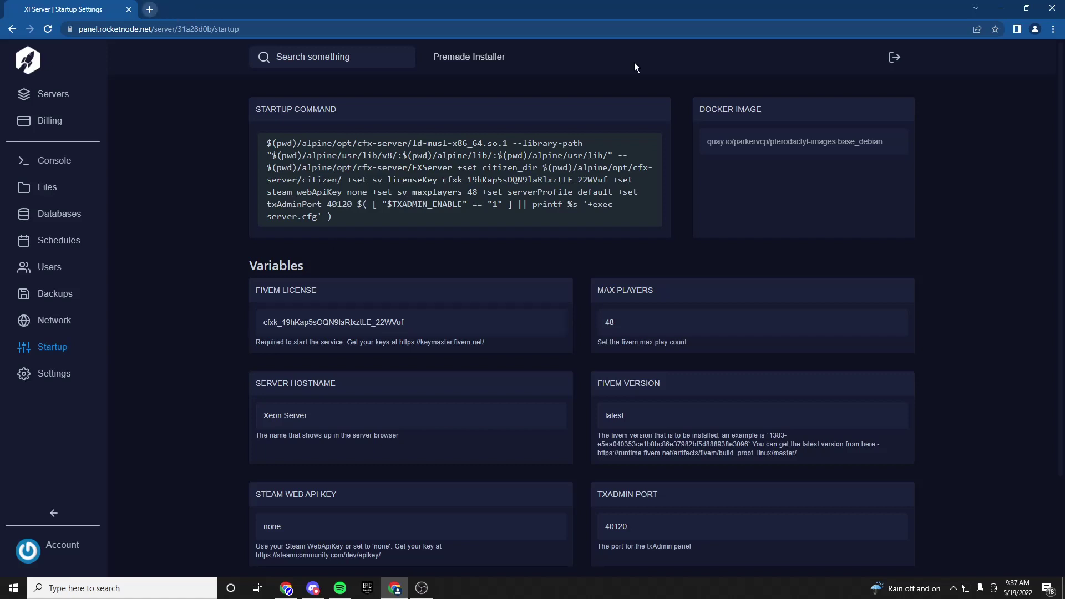
click(151, 11)
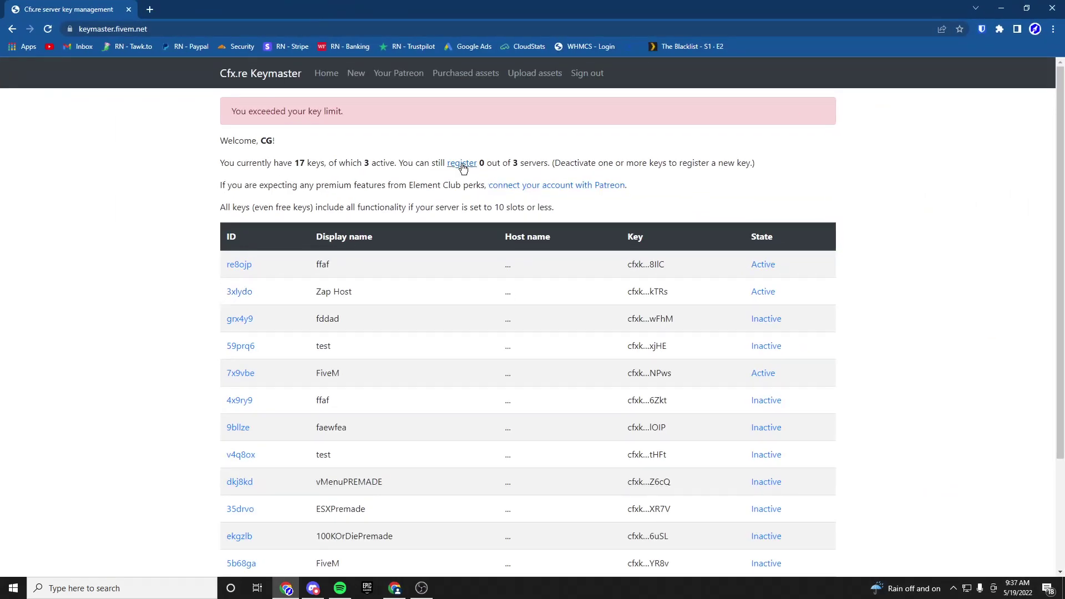
- Begin registering a new Keymaster server key with display name QBCORE TEST
click(461, 163)
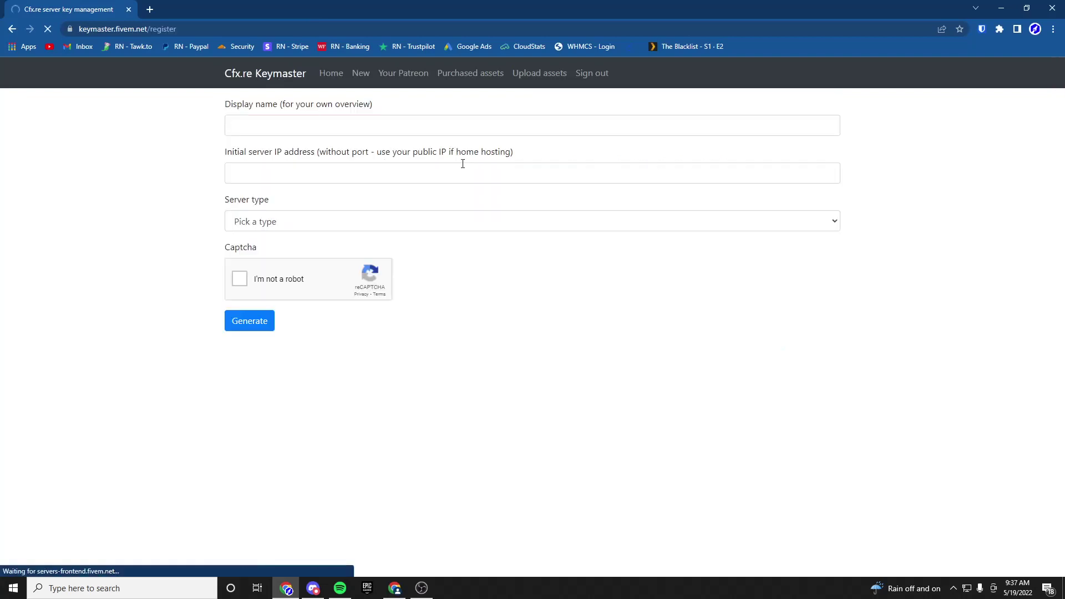
click(334, 130)
click(230, 67)
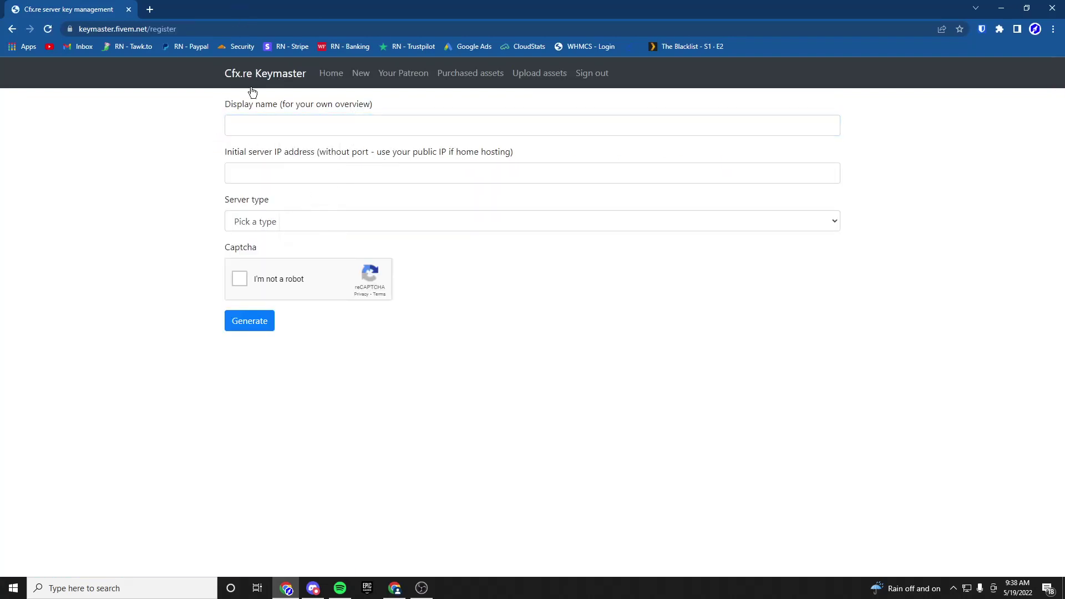
click(267, 124)
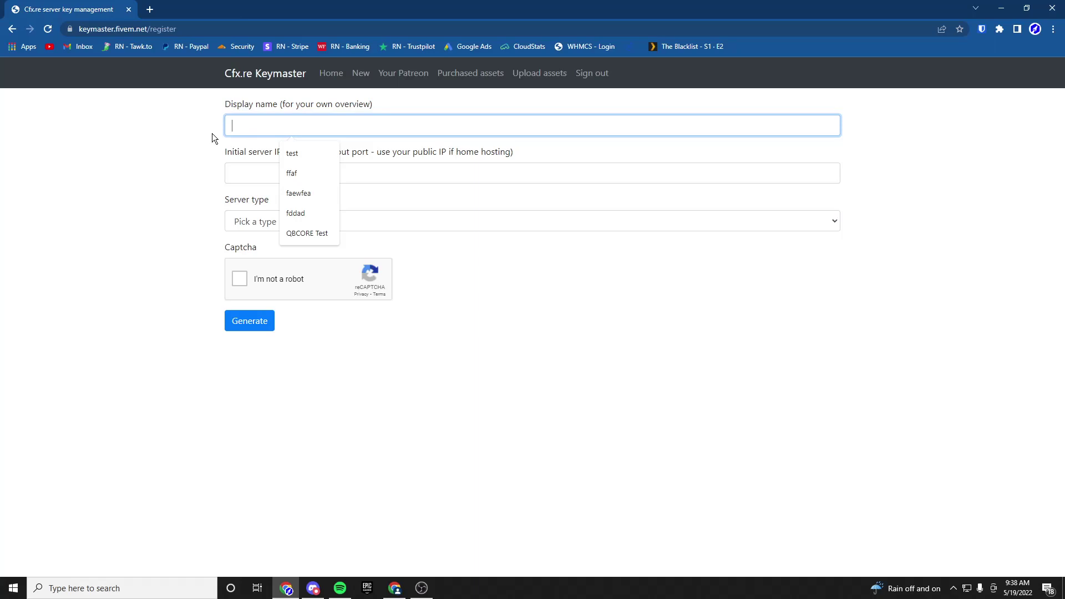
text(QBCORE TEST)
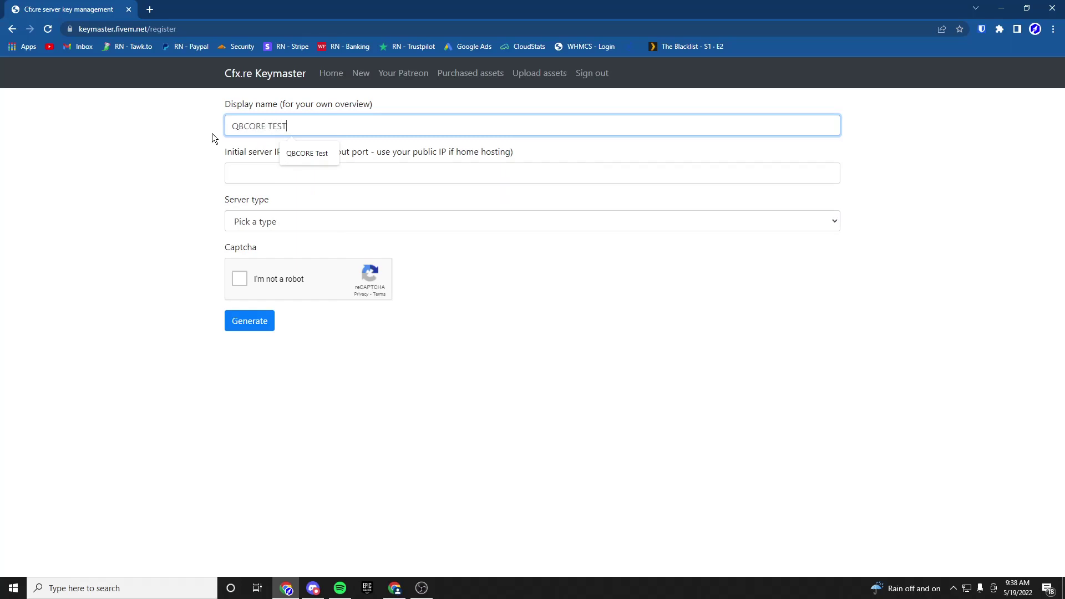
- Copy the server IP 15.204.168.107, without port, from the panel Console into the key form
click(212, 133)
drag(319, 7, 1064, 94)
click(110, 7)
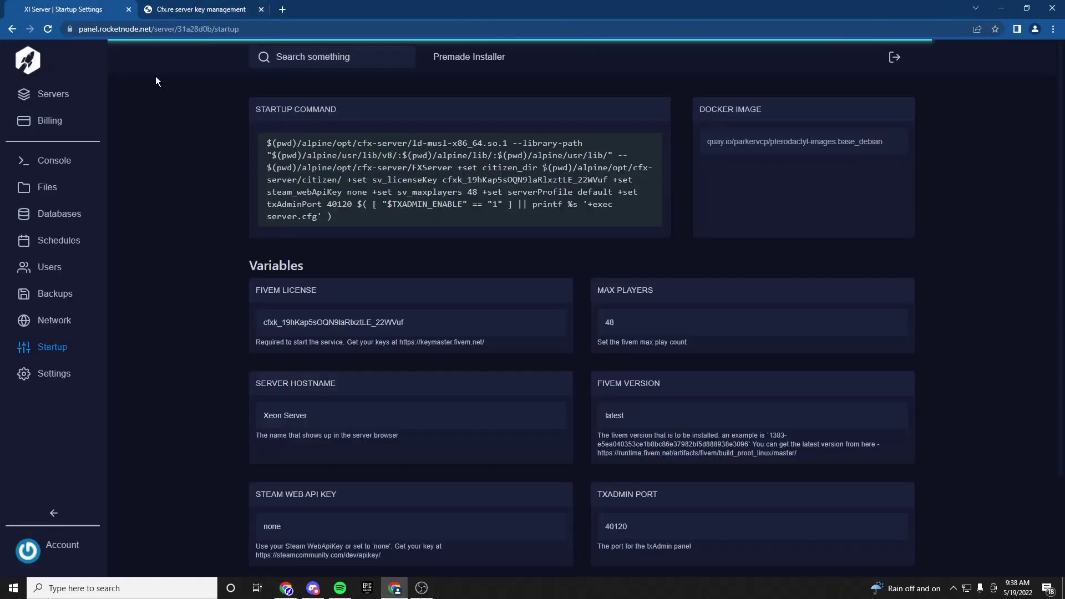
click(50, 166)
double_click(256, 119)
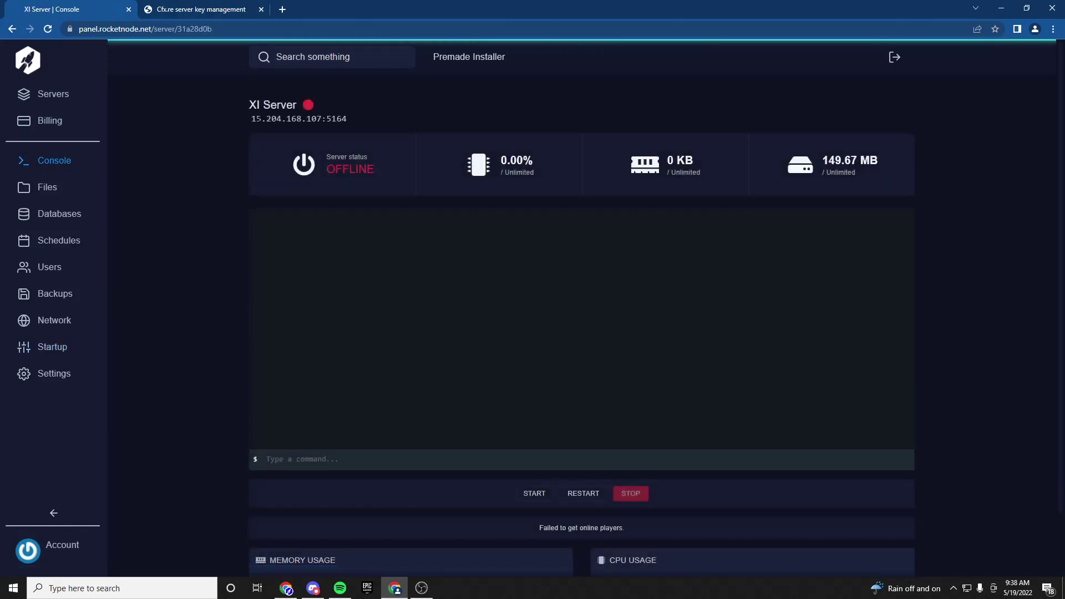
drag(262, 118, 322, 118)
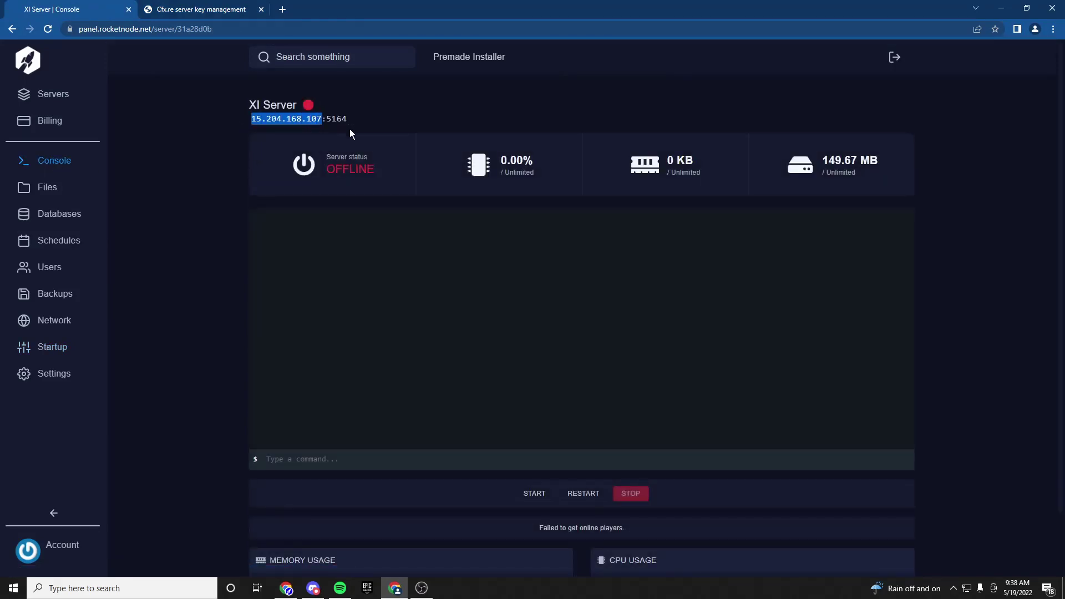
key(ctrl+c)
drag(1056, 91, 532, 1)
click(231, 170)
- Fill the key form with IP 15.204.168.107, server type VPS, provider RocketNode, and pass the captcha
key(ctrl+v)
click(212, 209)
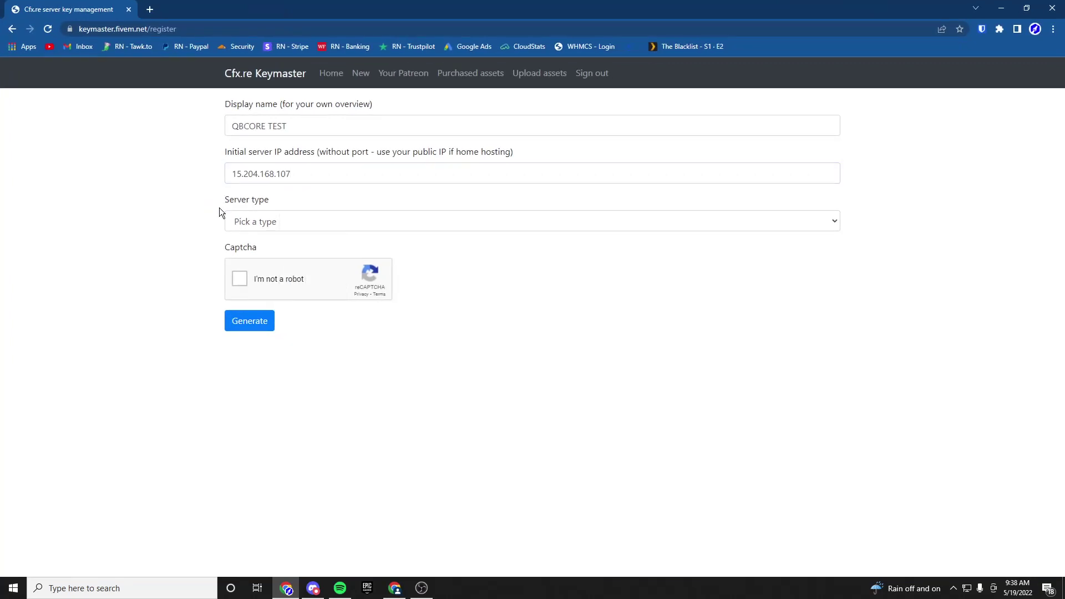
click(261, 221)
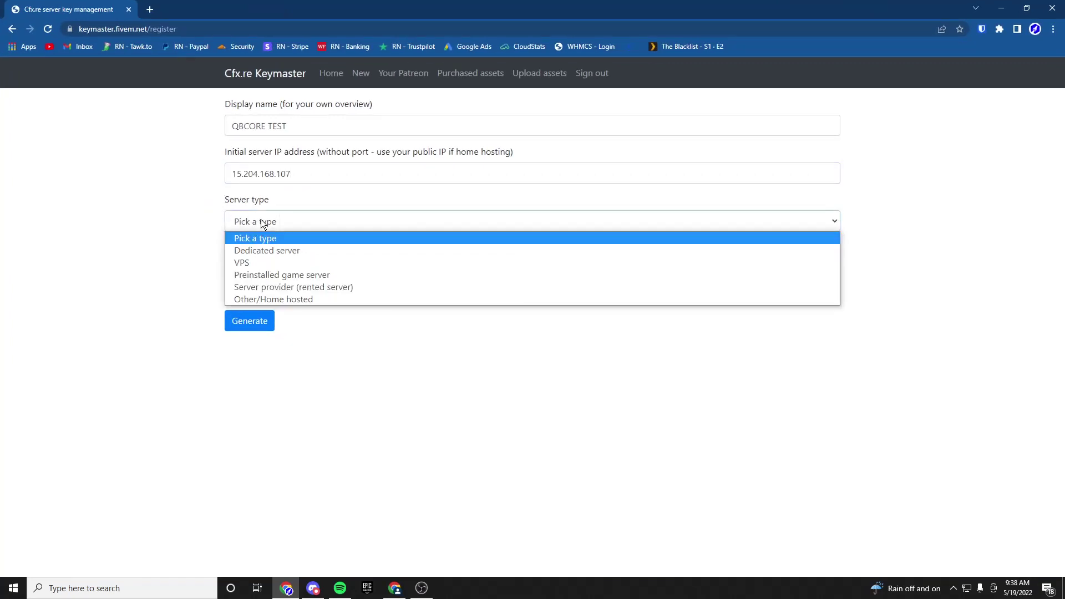
click(268, 258)
click(266, 268)
text(RocketNode)
click(239, 326)
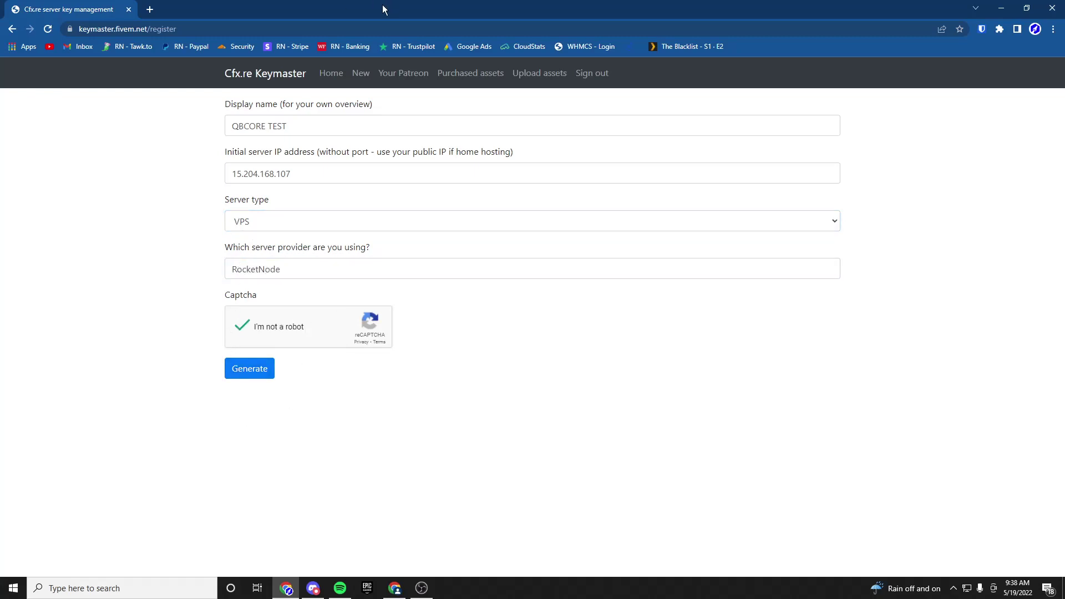
drag(68, 9, 202, 10)
click(76, 349)
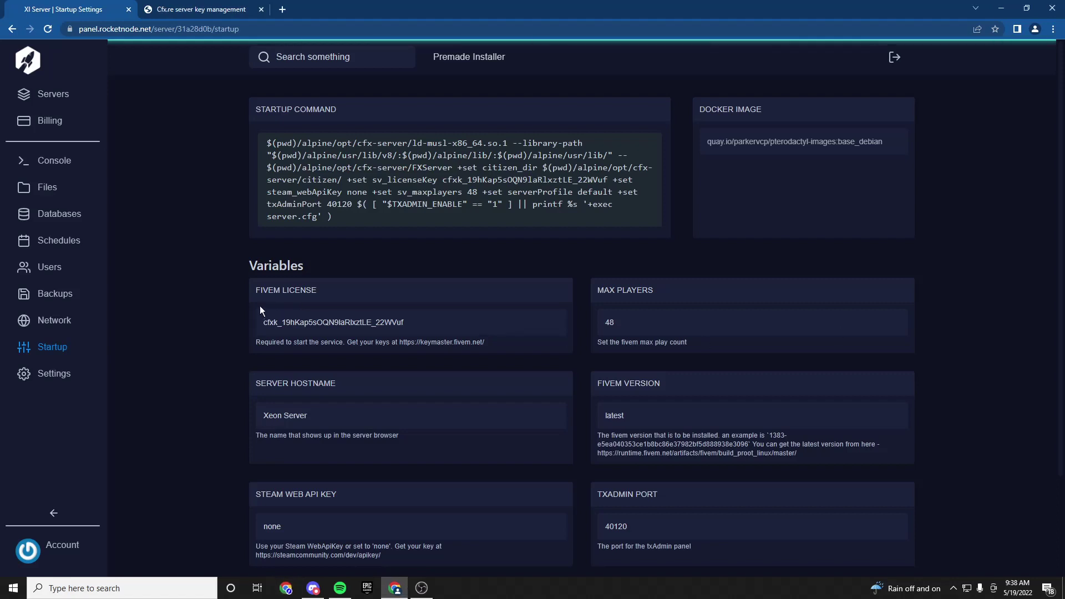
- Start the XI Server from the Console, let it authenticate its license, then stop it
click(54, 160)
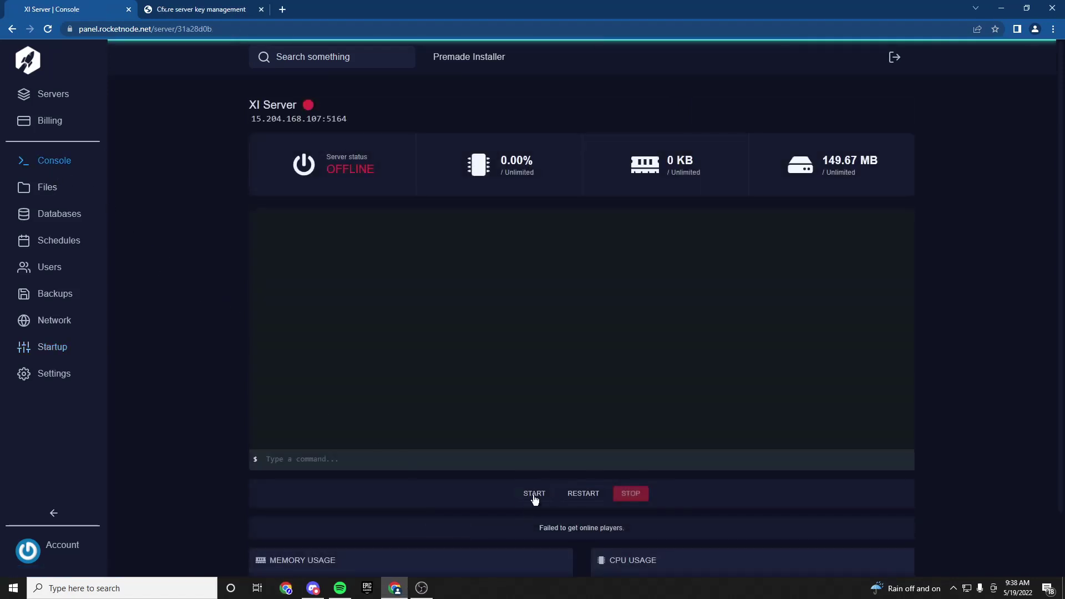
click(534, 493)
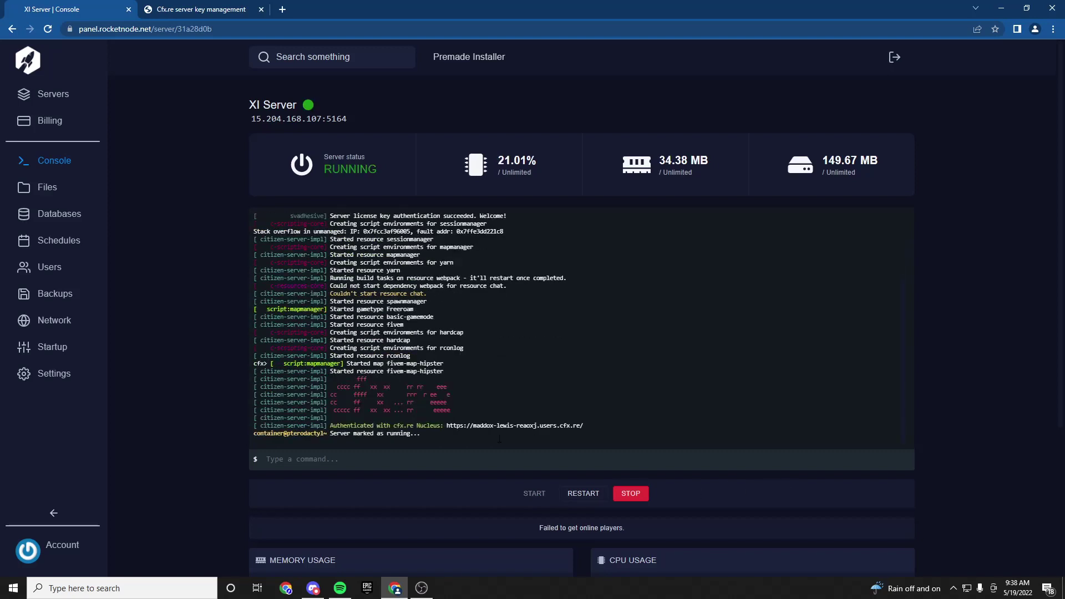
click(628, 498)
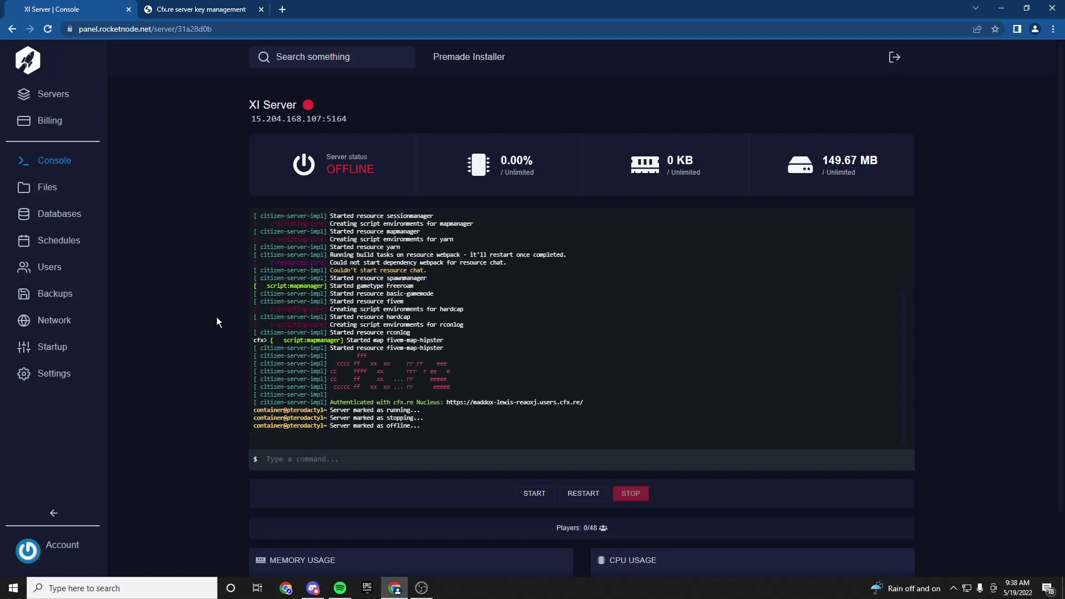
- Launch the QBCORE install from the Premade Installer and confirm it
click(454, 66)
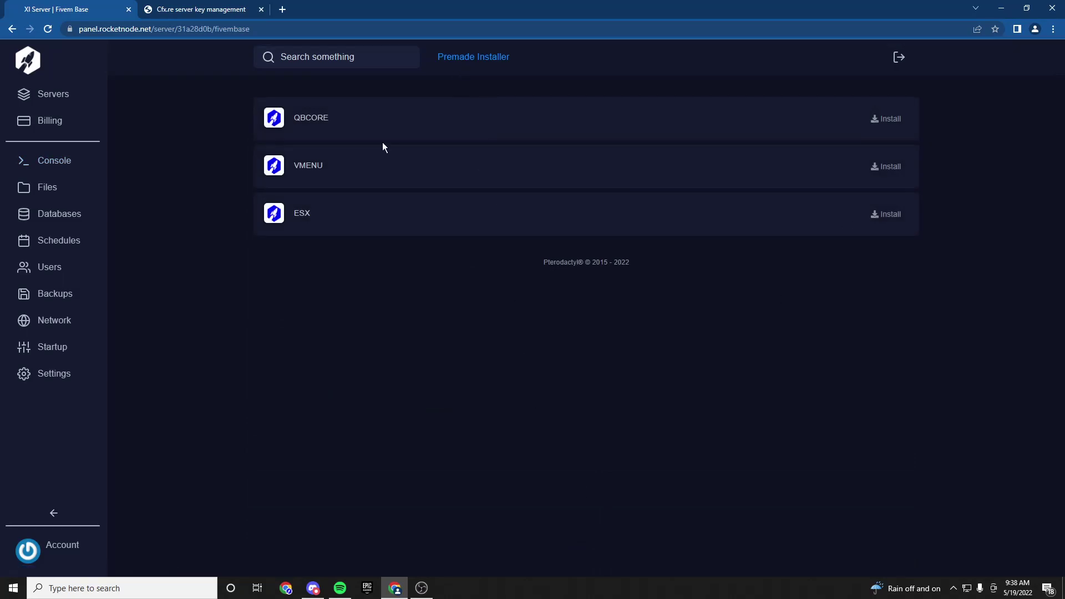
click(887, 119)
click(764, 232)
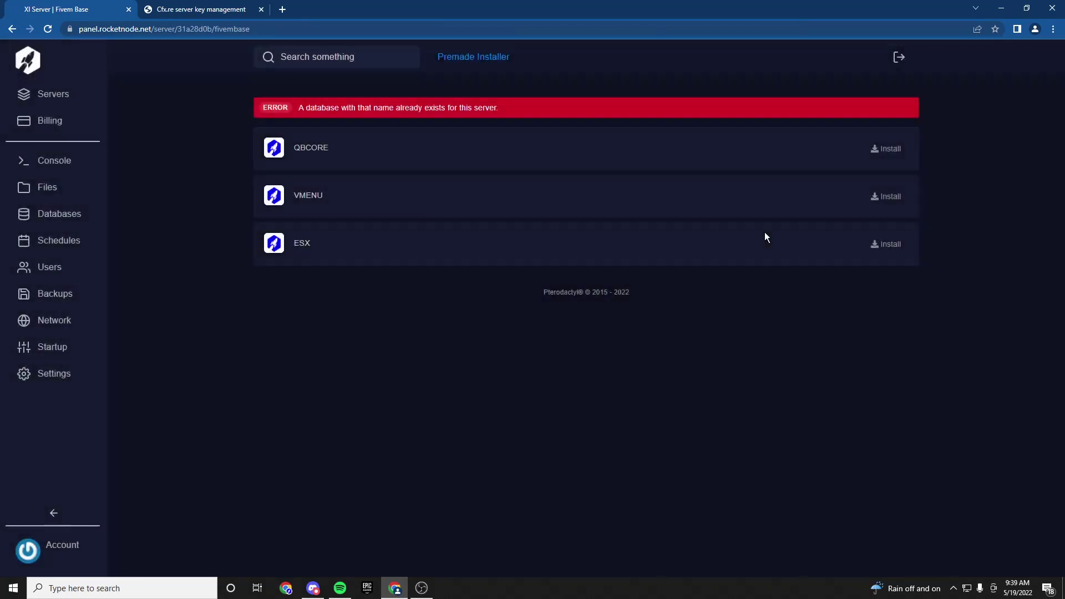
- Delete the s270_ESX database from the server's Databases page
click(65, 222)
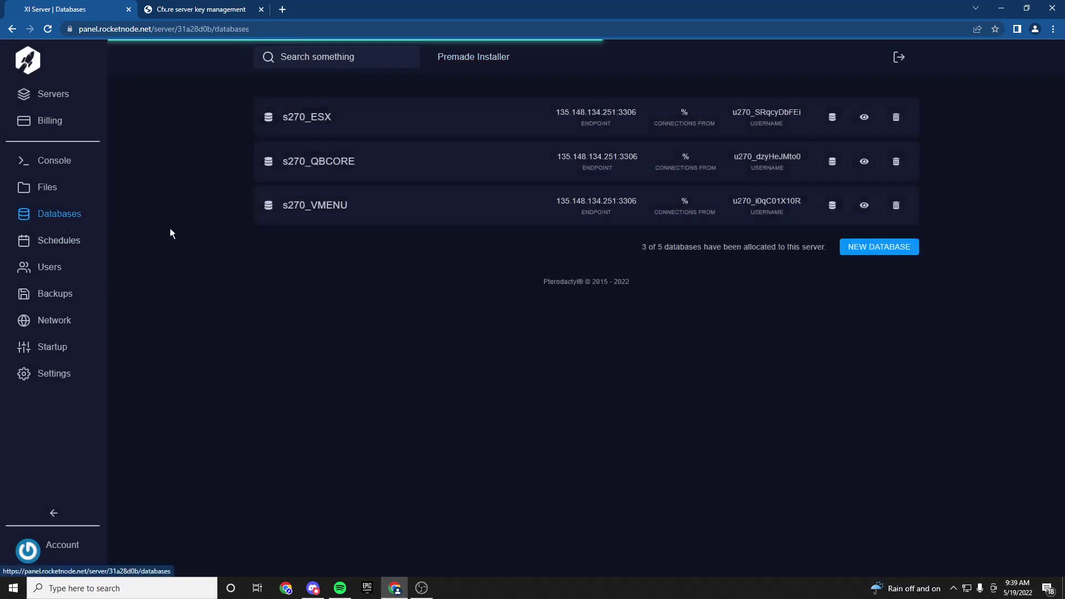
click(896, 117)
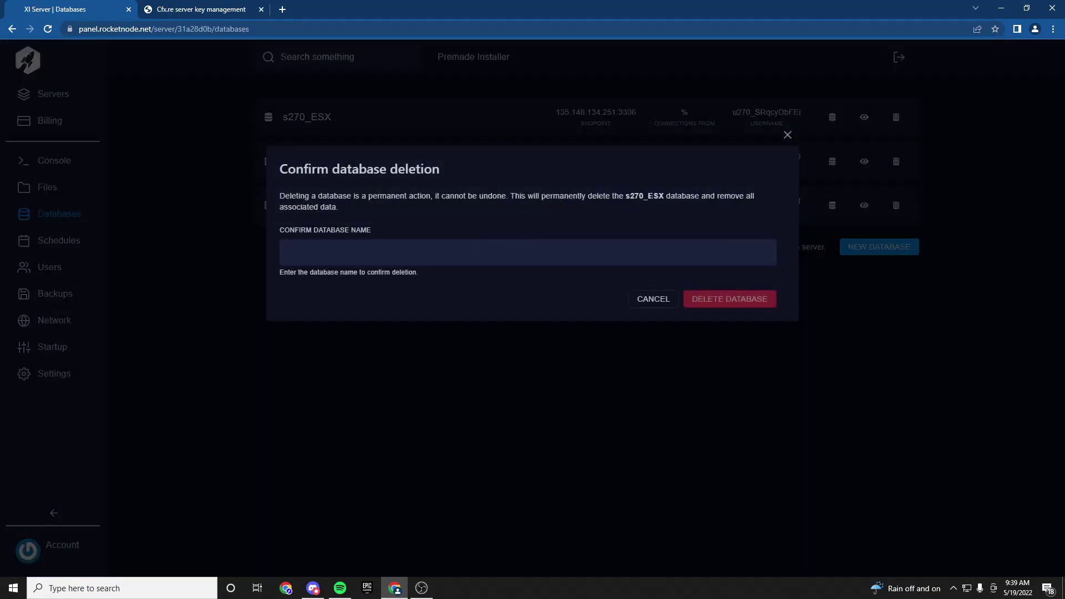
drag(651, 195, 648, 255)
click(744, 297)
- Delete the s270_QBCORE database, confirming with its name
click(895, 117)
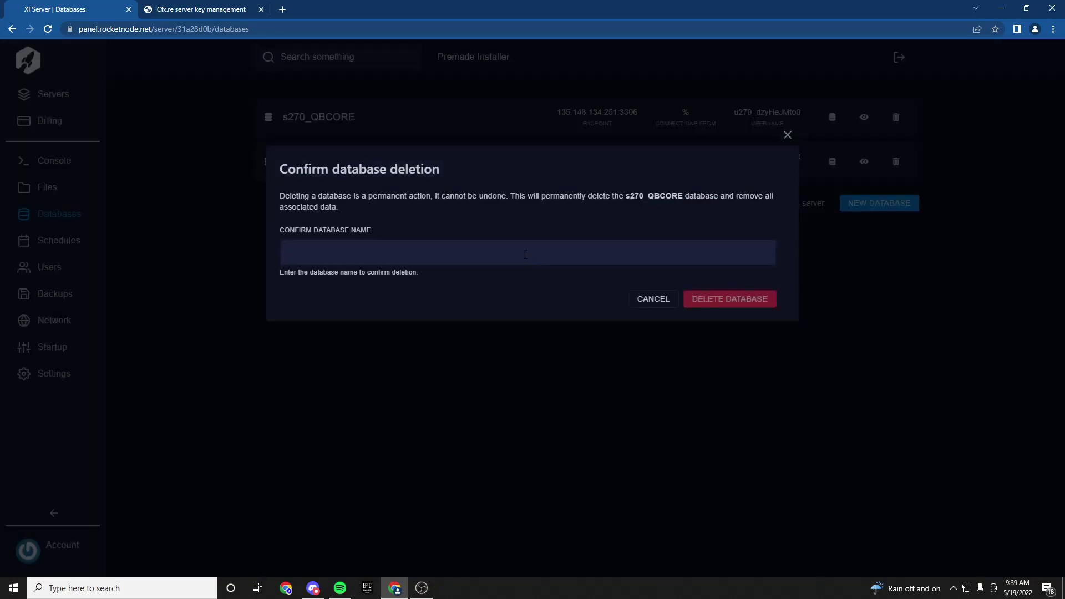
double_click(673, 196)
drag(673, 196, 671, 244)
key(Return)
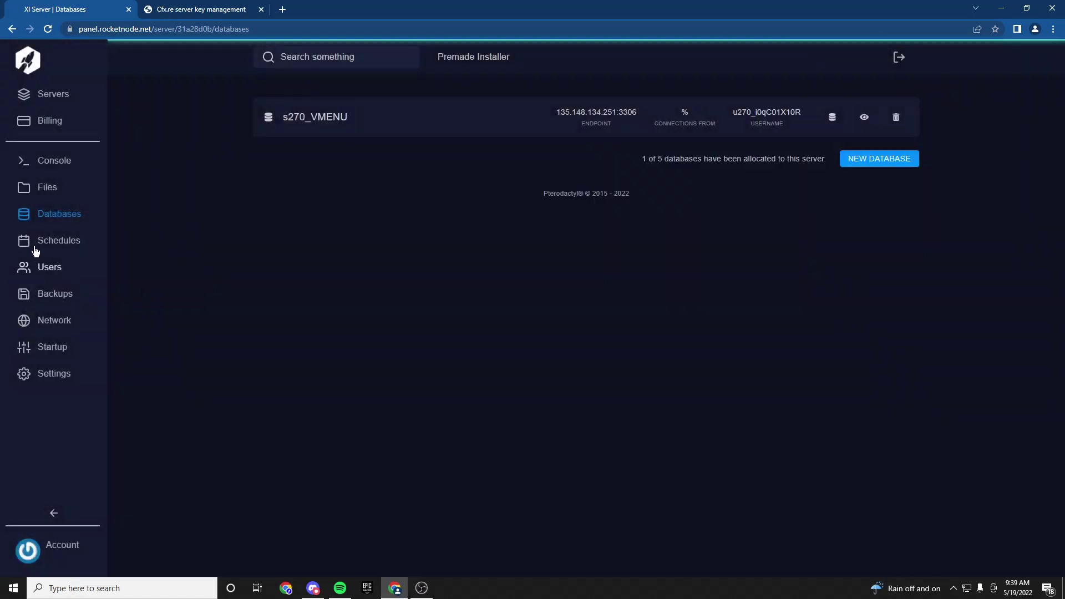
- Install the QBCORE package from the Premade Installer and confirm the installation
click(42, 161)
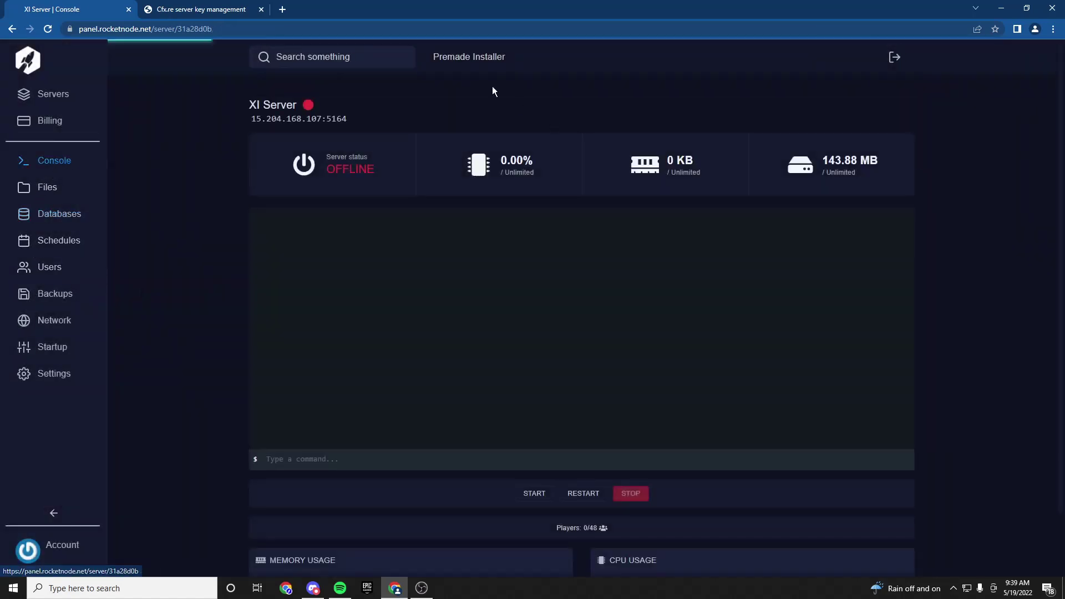
click(461, 58)
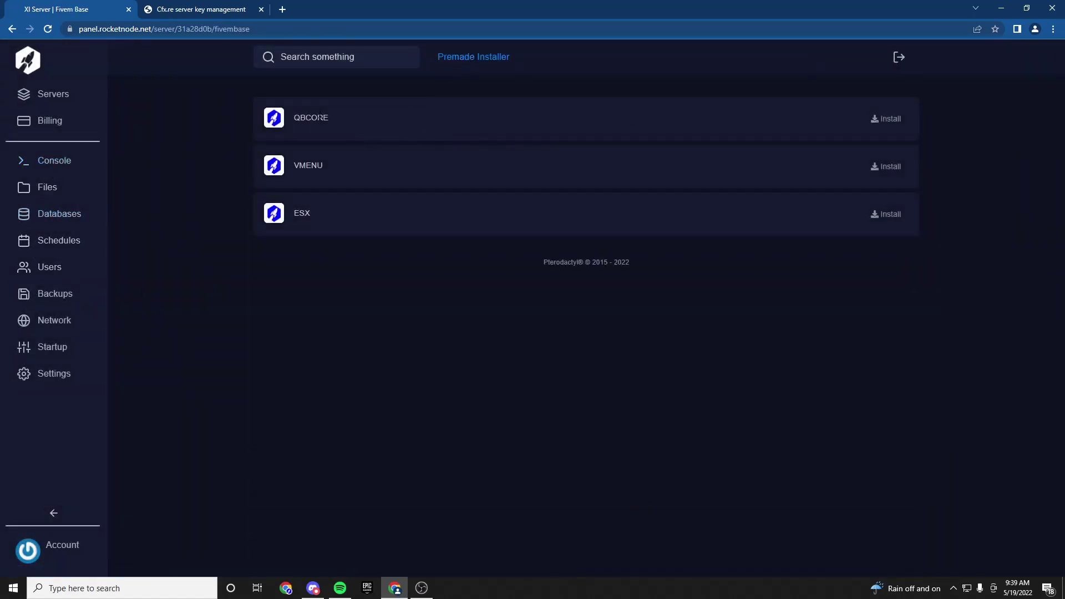
click(885, 119)
click(740, 229)
- Inspect the qb-* folders under Files > resources > [qb], then return to the server root
click(76, 191)
click(312, 239)
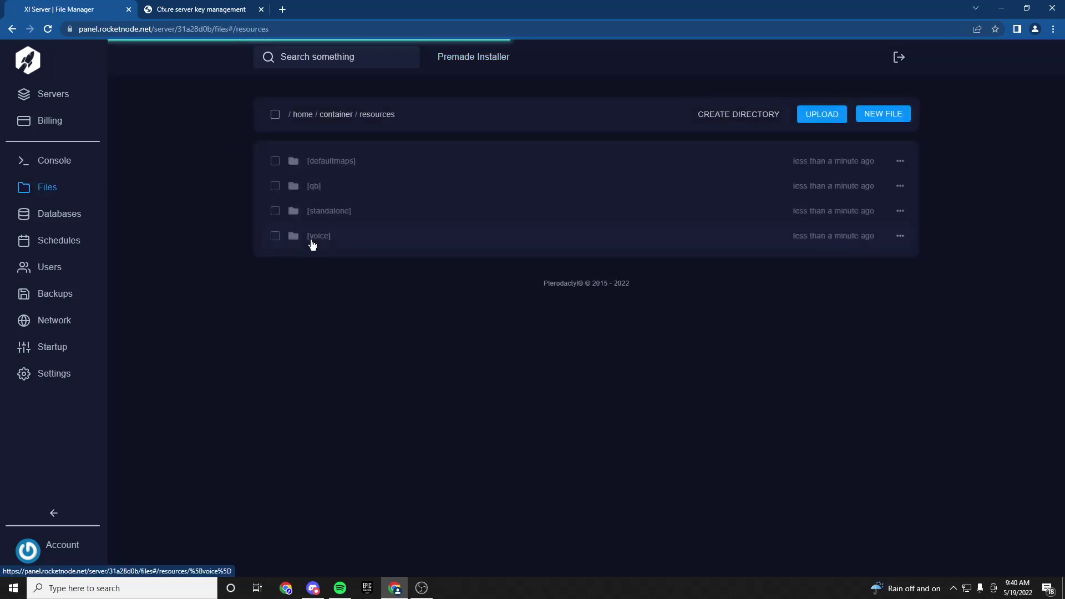
click(327, 183)
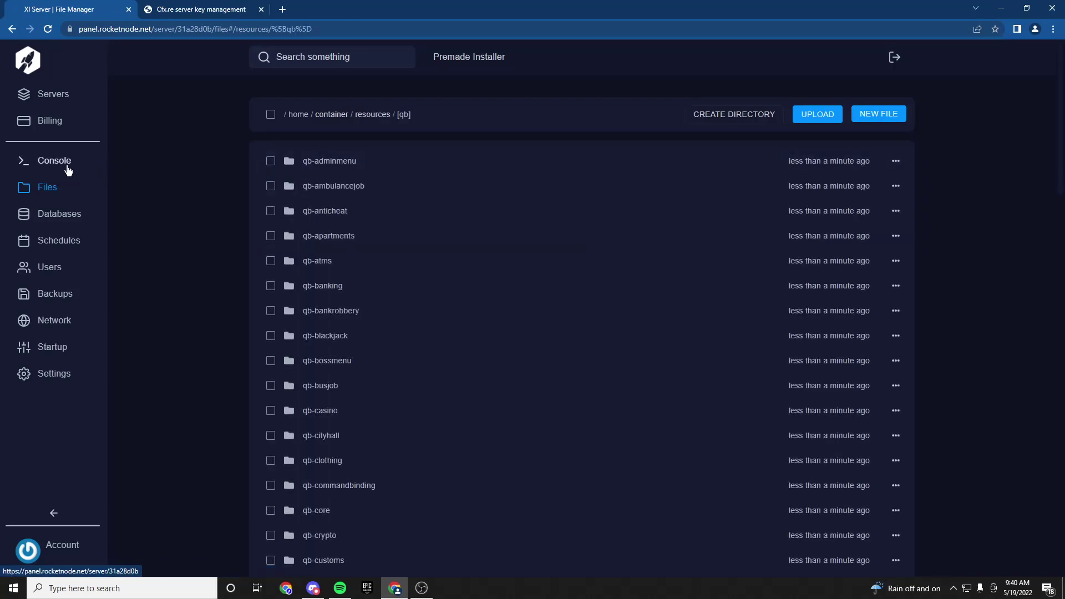
drag(66, 173, 311, 233)
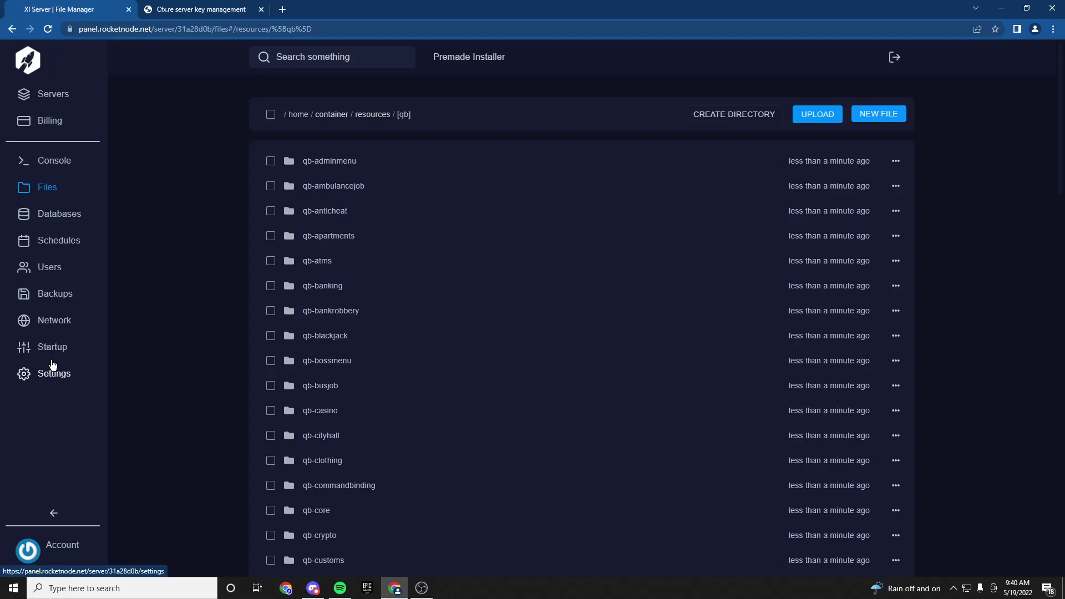
click(33, 161)
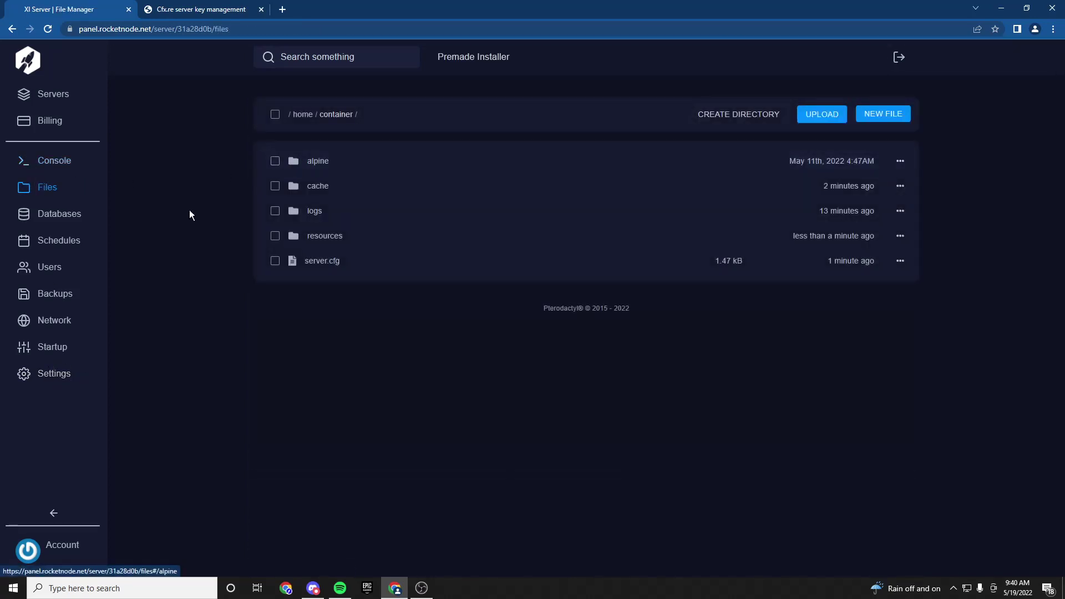
- Reinstall the server from Settings, then check Databases for s270_QBCORE beside s270_VMENU
click(54, 375)
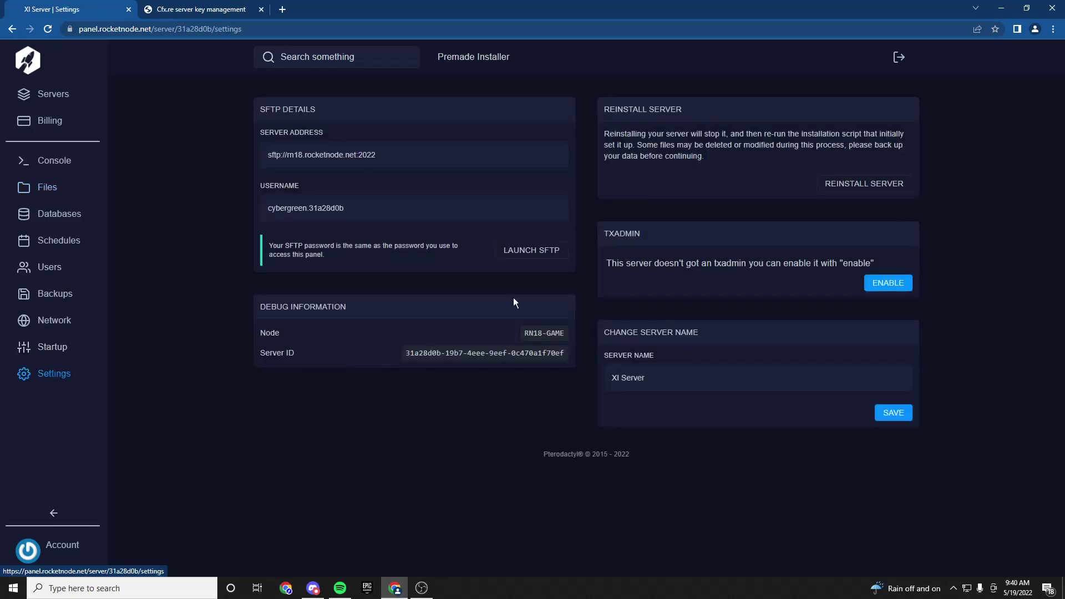
click(865, 183)
click(745, 245)
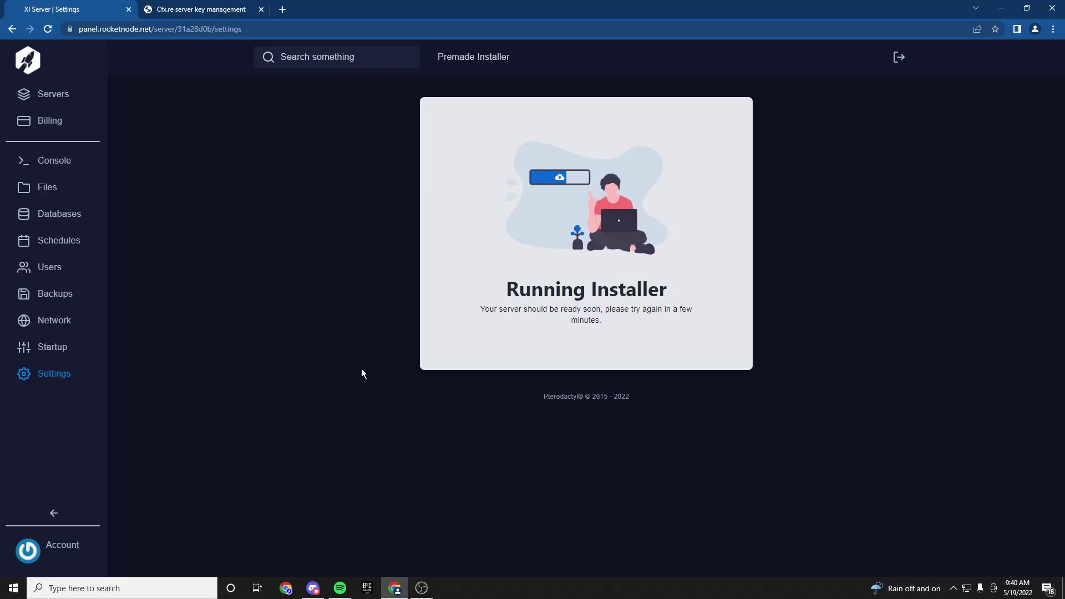
click(57, 164)
click(81, 214)
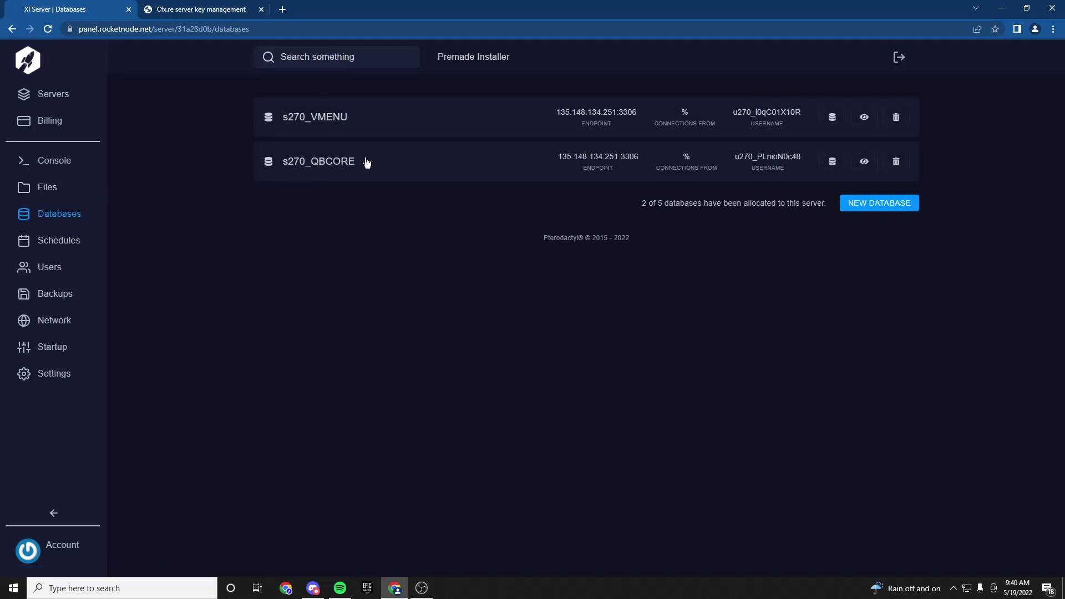
- Reveal s270_QBCORE's connection details and copy its MySQL connection string
click(863, 162)
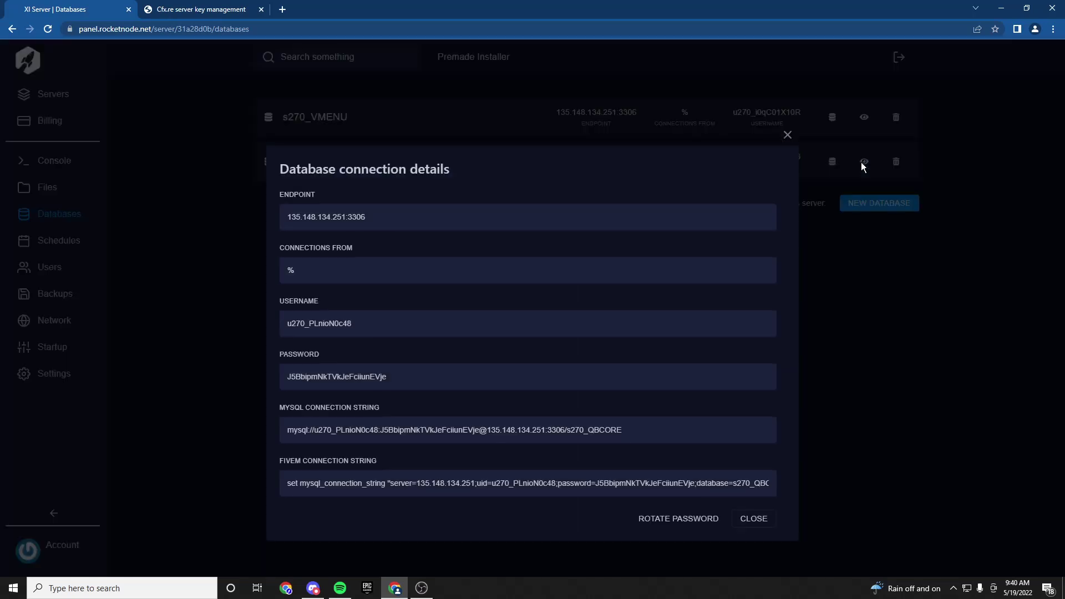
click(295, 438)
click(182, 351)
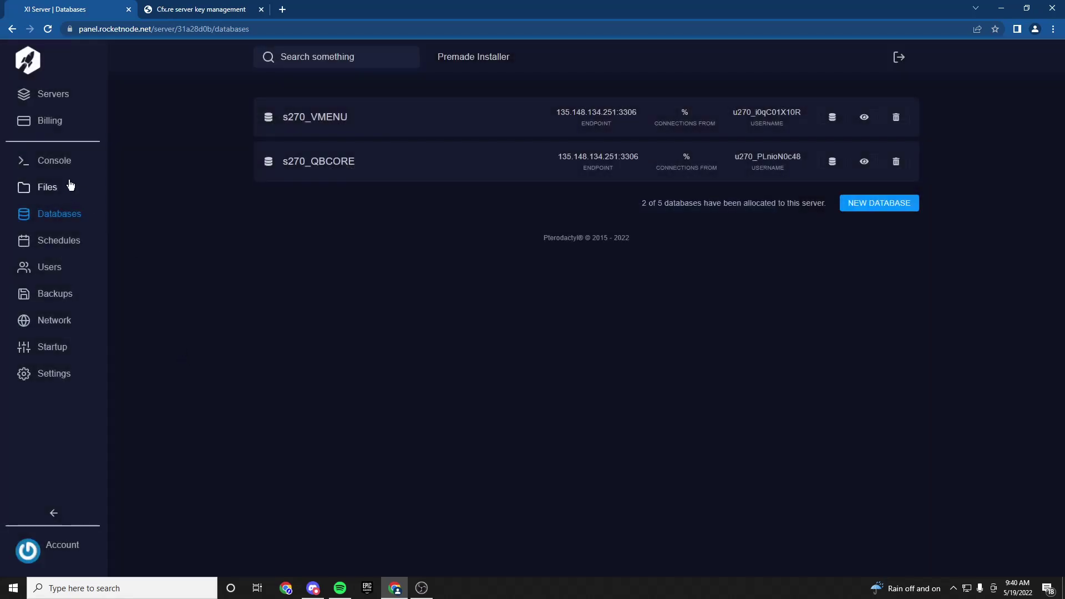
- Replace server.cfg's mysql_connection_string value with the copied s270_QBCORE MySQL URL and save
click(71, 188)
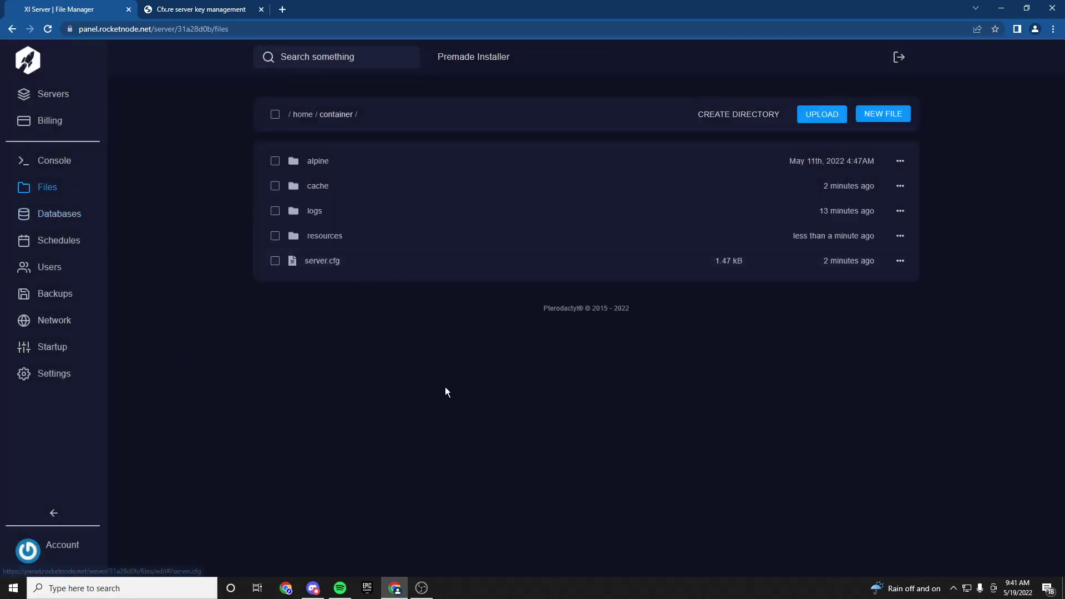
drag(444, 269, 439, 272)
click(440, 273)
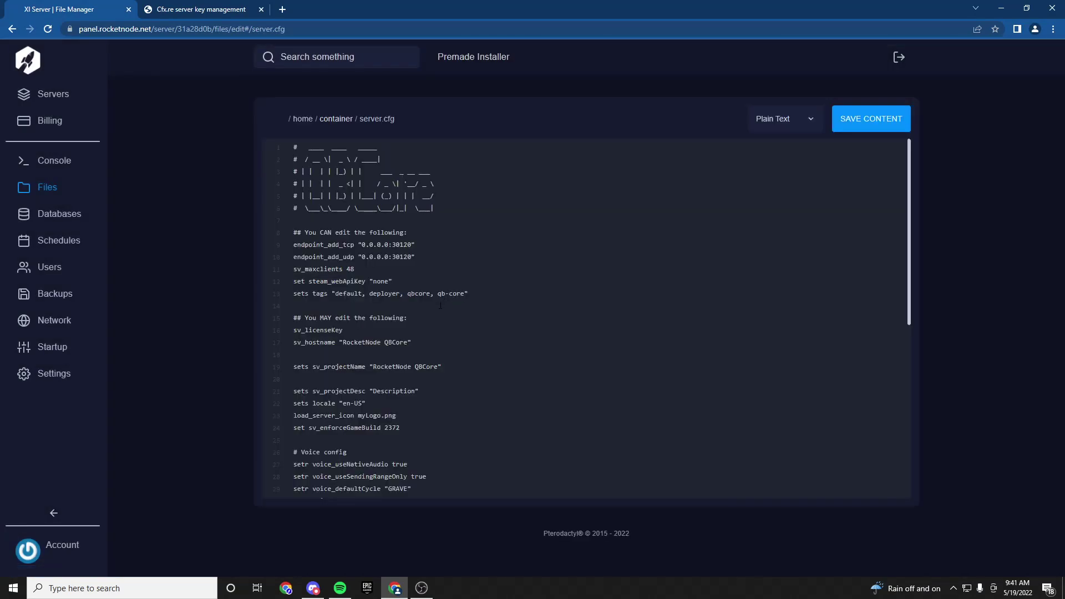
scroll(438, 299, down, 6)
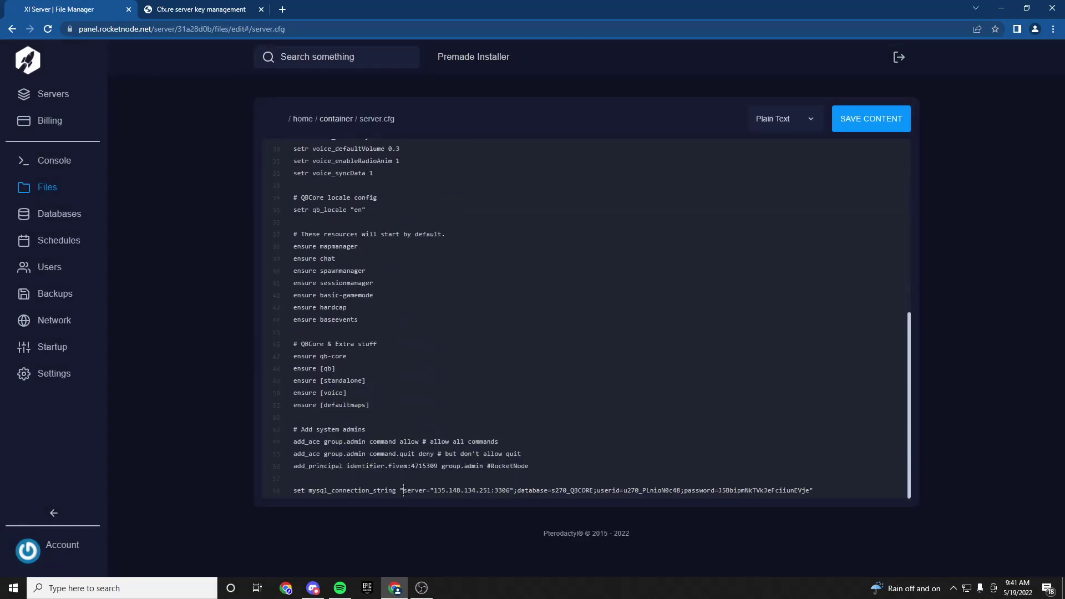
drag(403, 490, 808, 490)
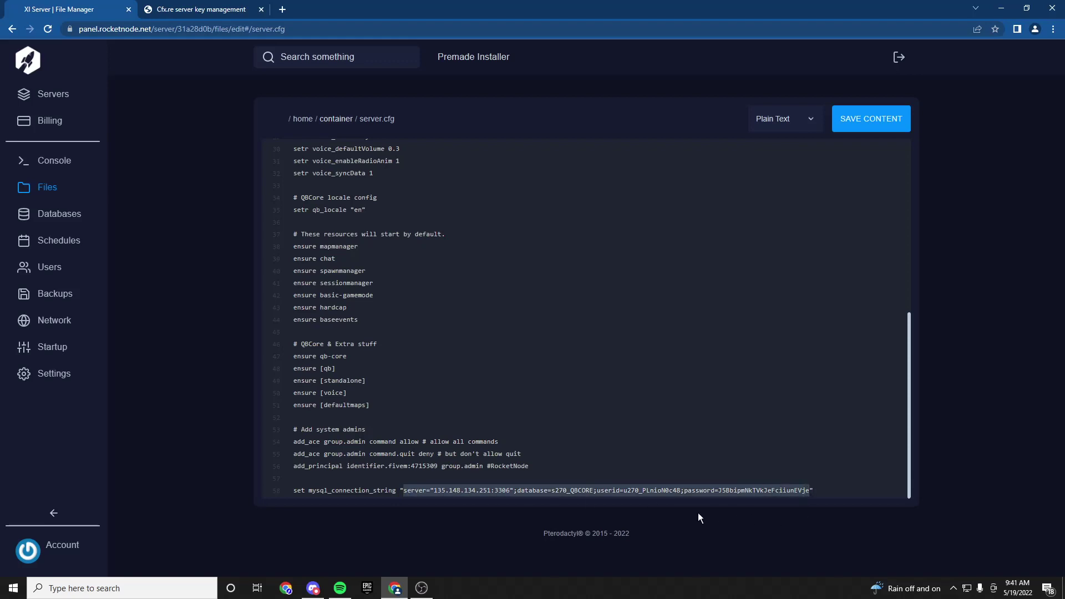
key(ctrl+v)
click(882, 132)
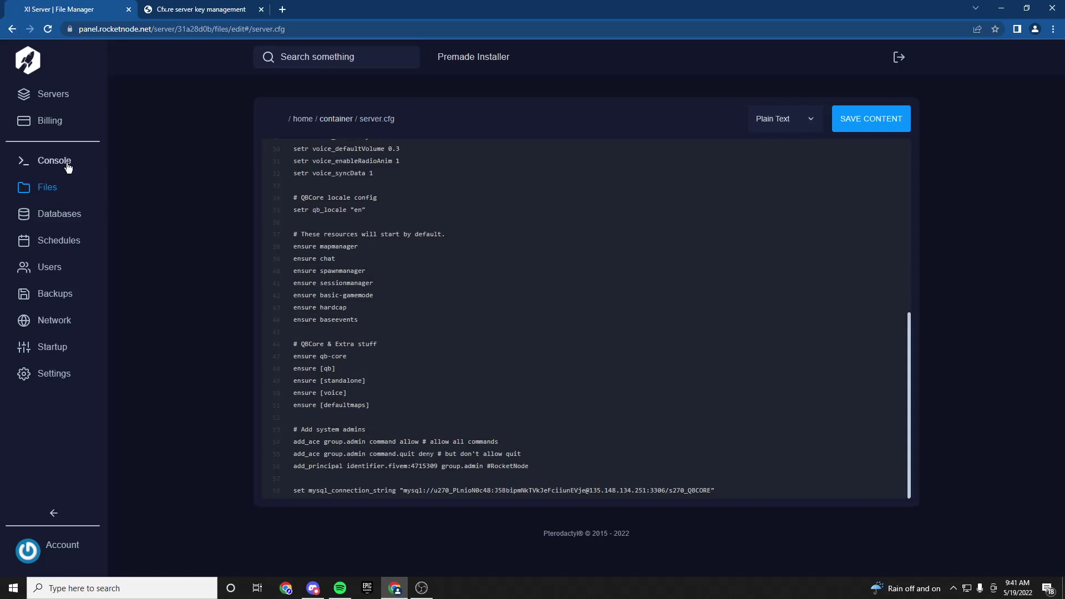
- Add a 'set onesync on' line after sv_enforceGameBuild 2372 in server.cfg and save
click(62, 161)
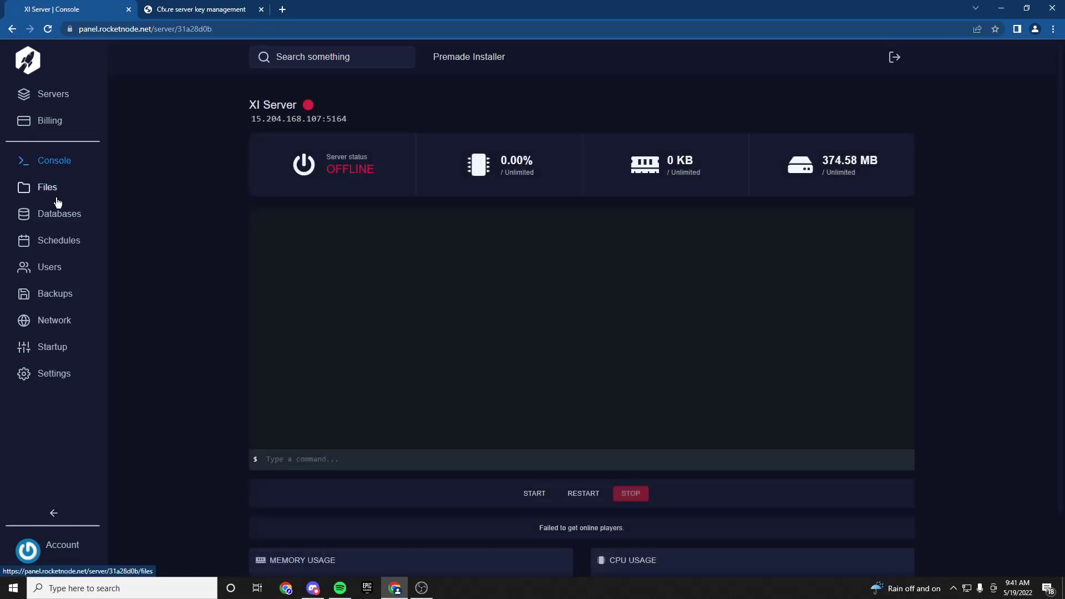
click(57, 199)
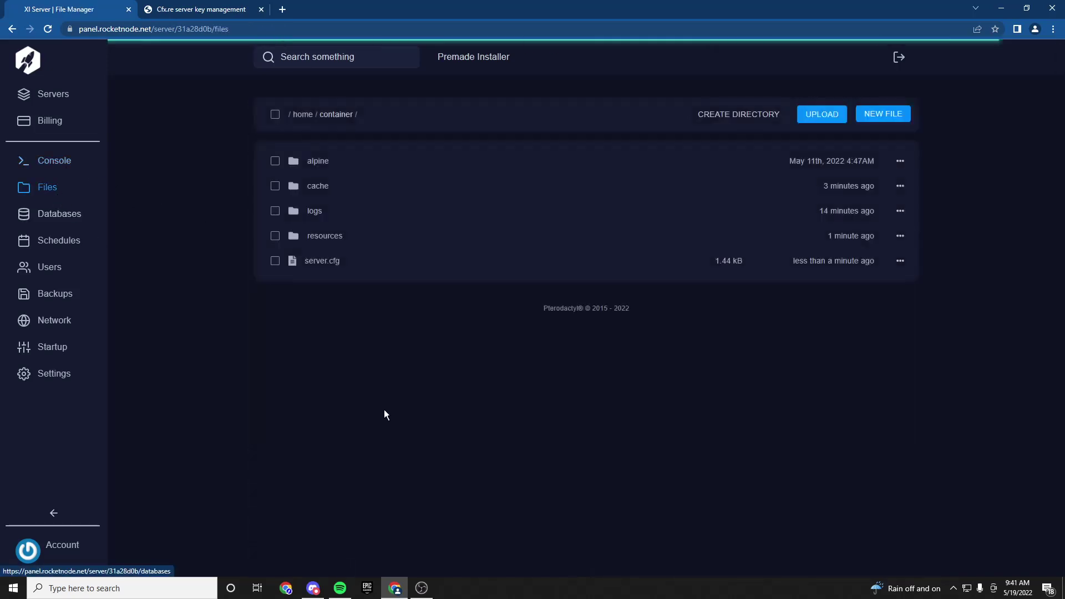
click(383, 267)
scroll(382, 268, down, 3)
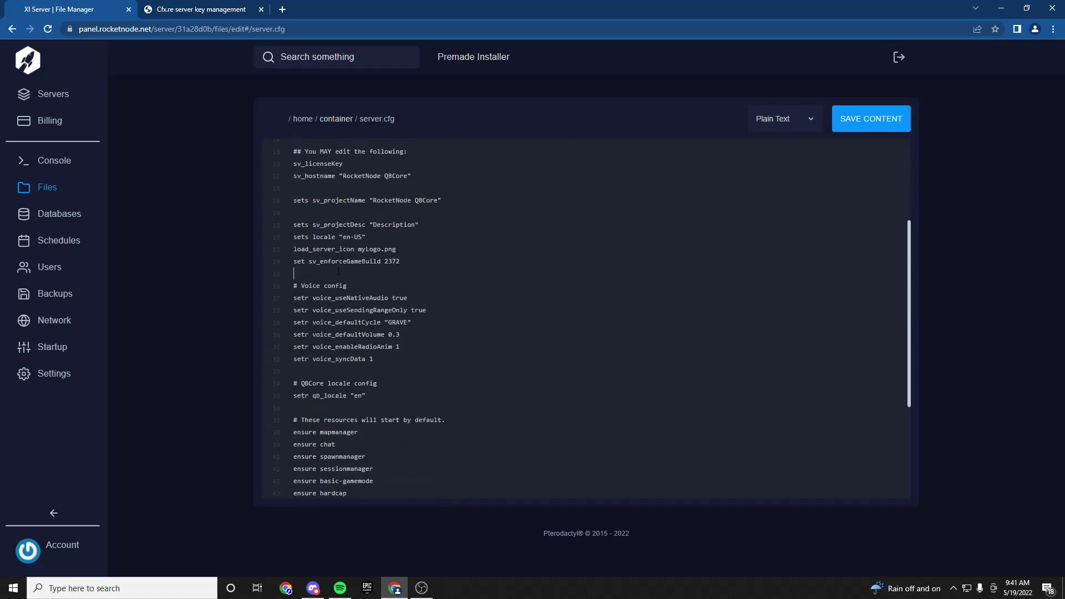
text(onesync on)
click(870, 118)
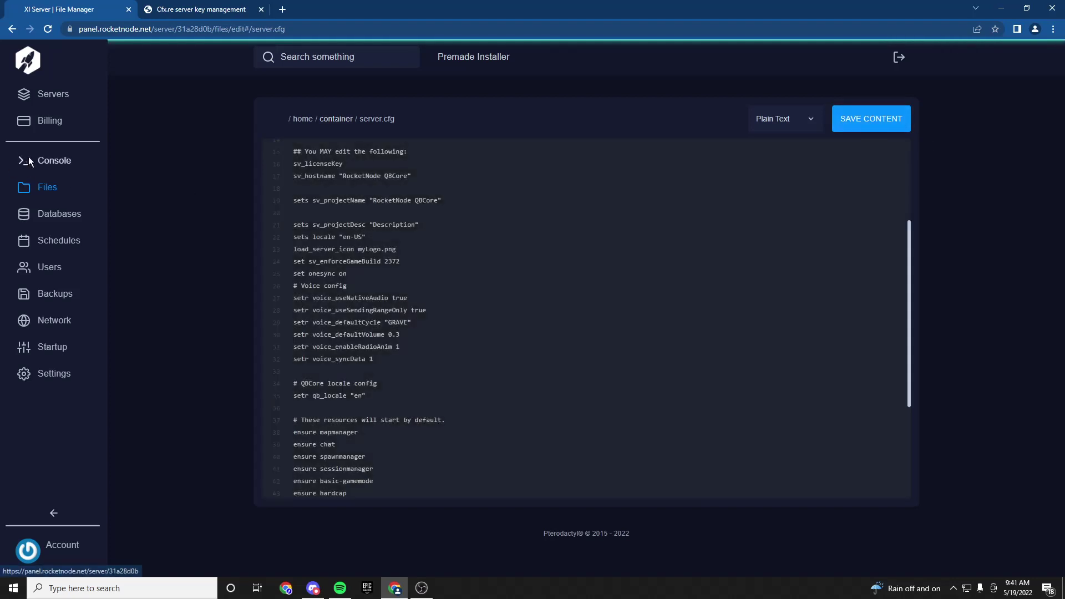
- Start XI Server, restart it, and select its address 15.204.168.107:5164 to copy
click(54, 160)
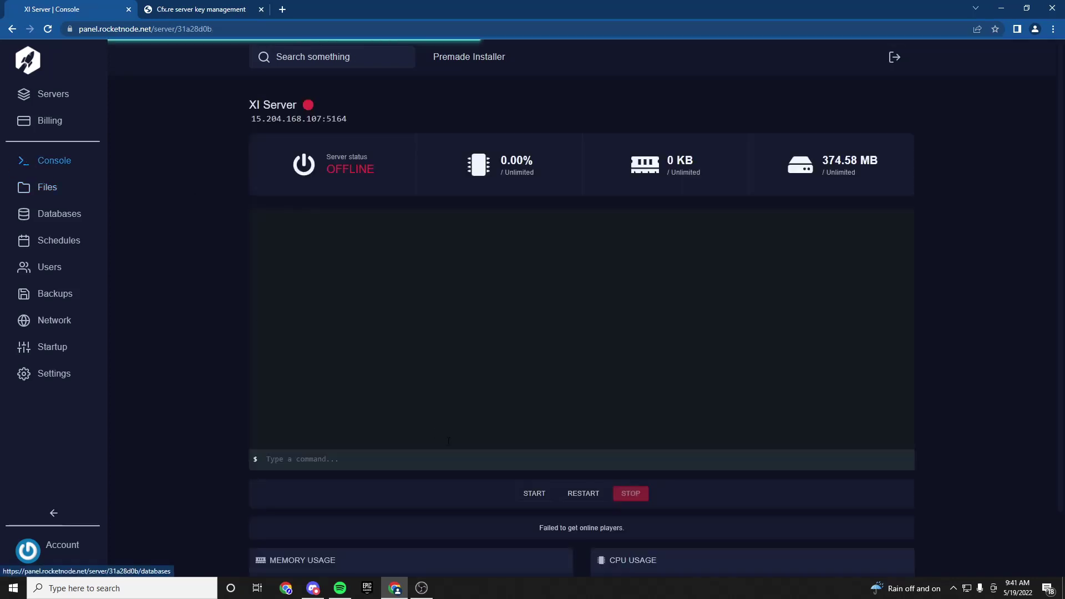
click(543, 500)
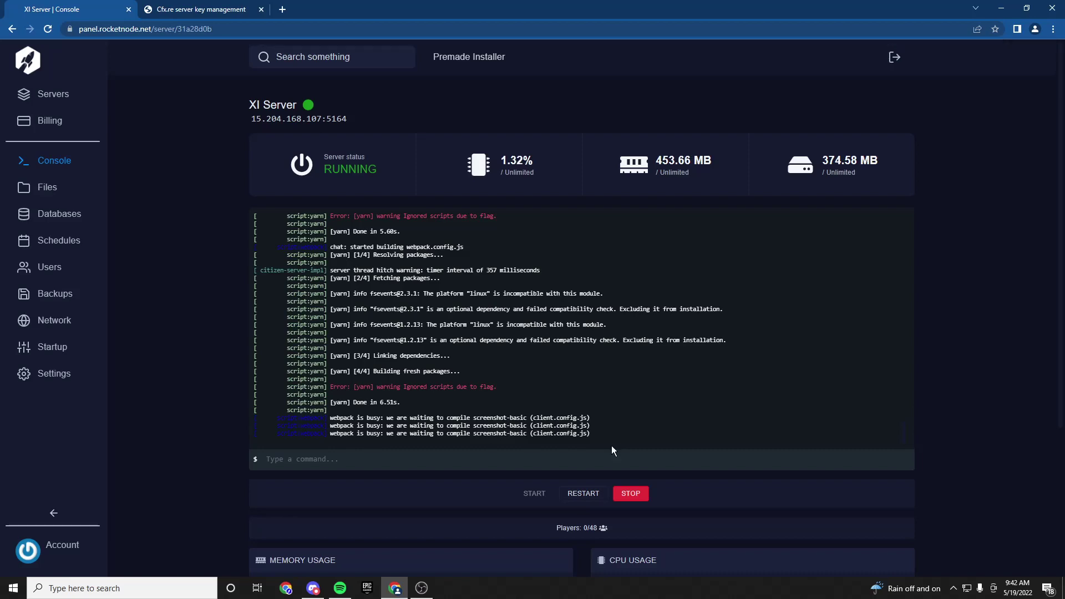
scroll(288, 411, down, 3)
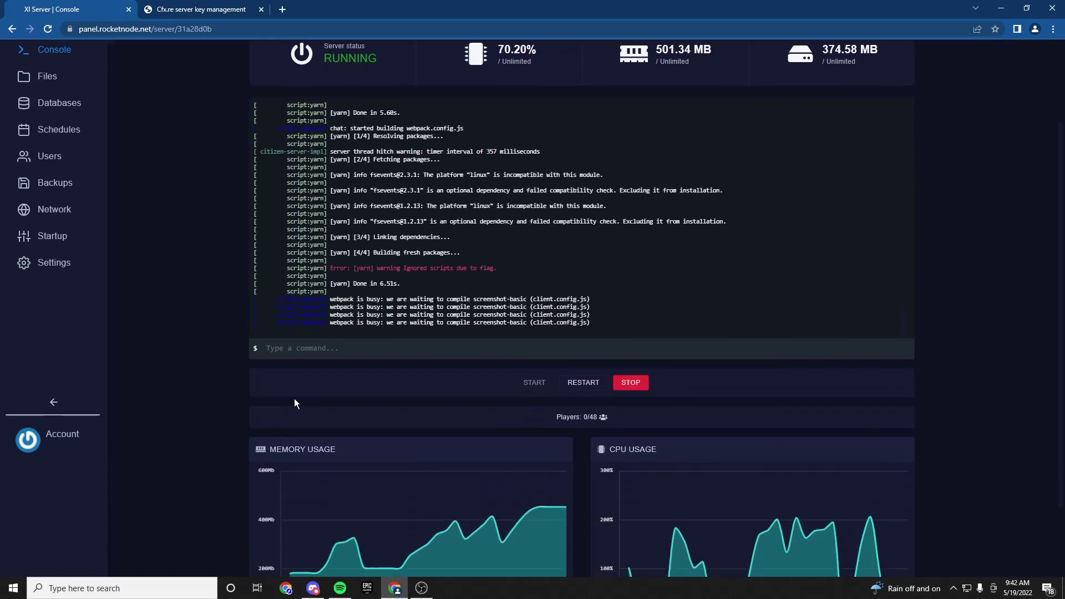
scroll(618, 479, up, 3)
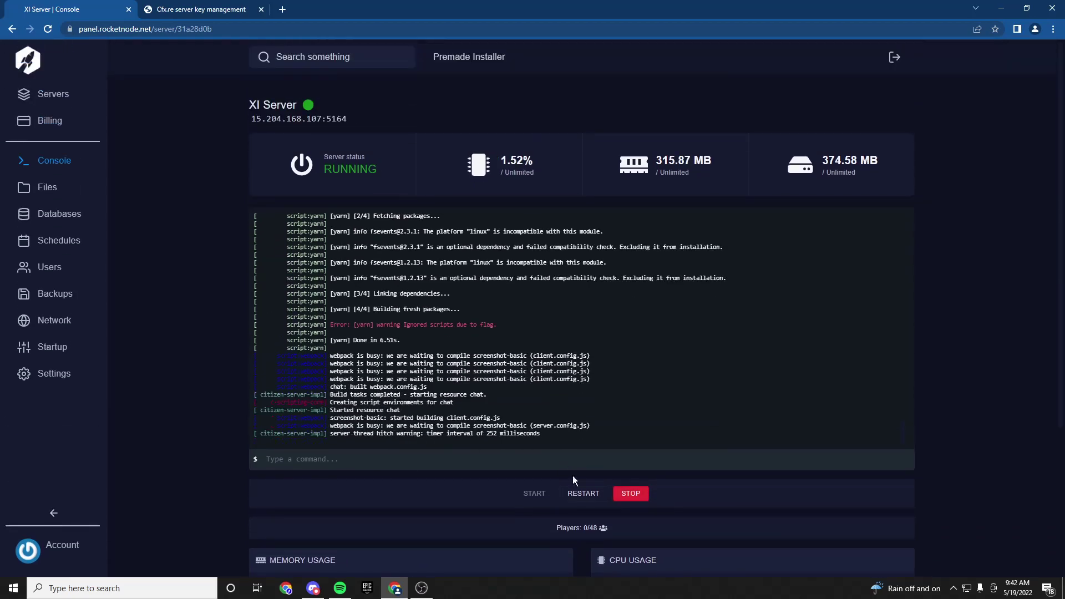
click(640, 493)
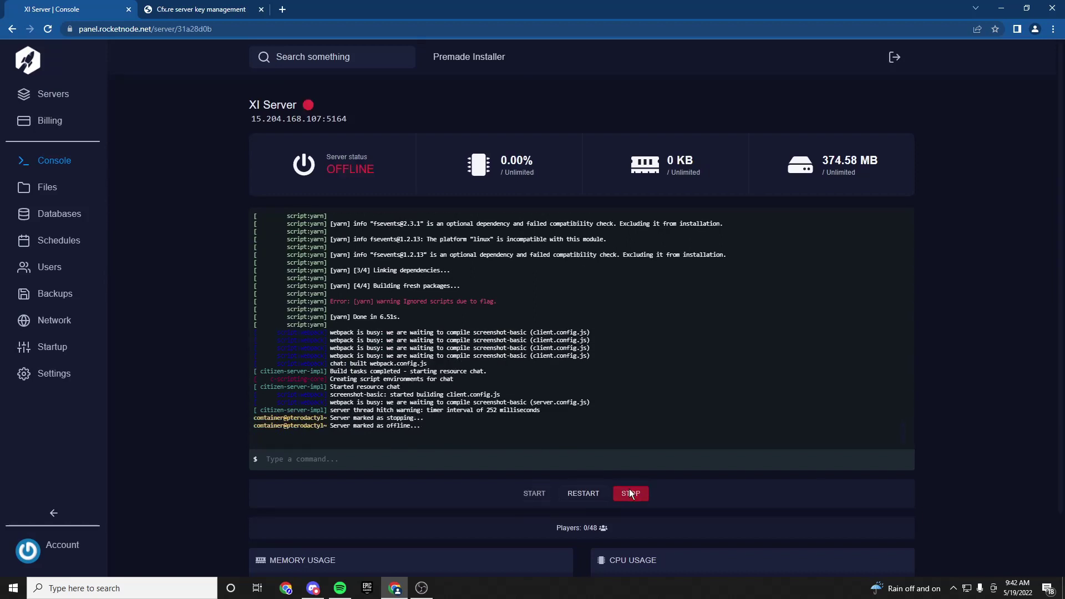
click(525, 495)
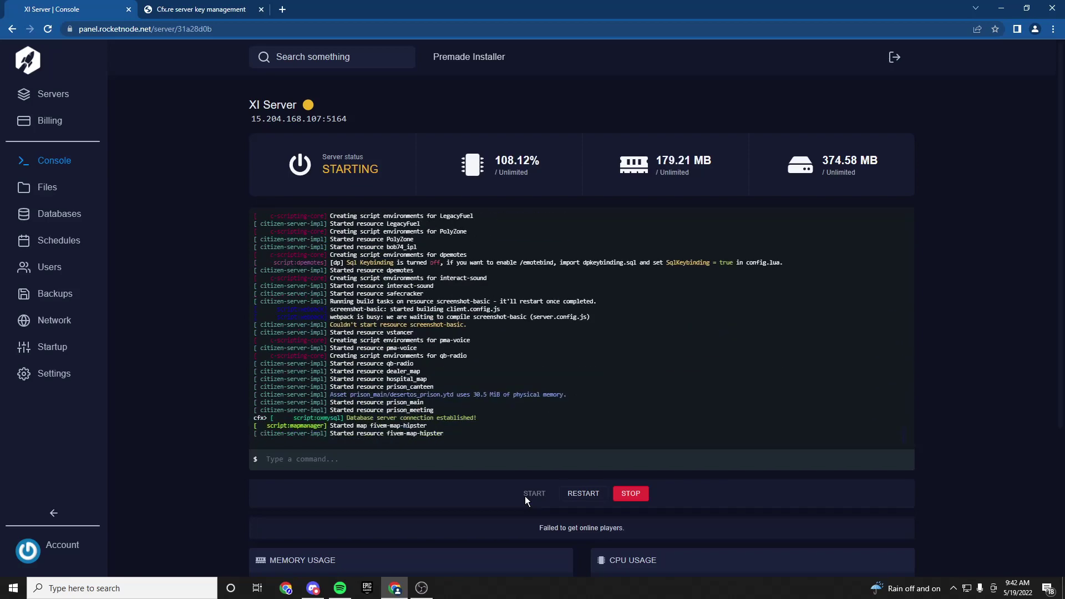
triple_click(299, 118)
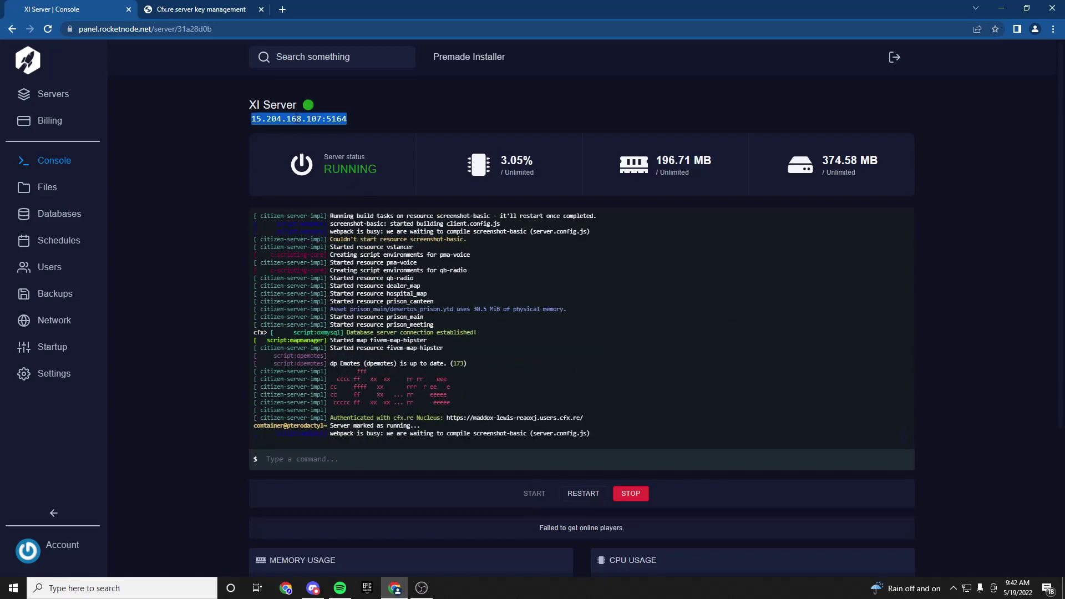
- Launch FiveM by searching 'five' in the Start menu and wait through its startup splash
click(13, 588)
text(five)
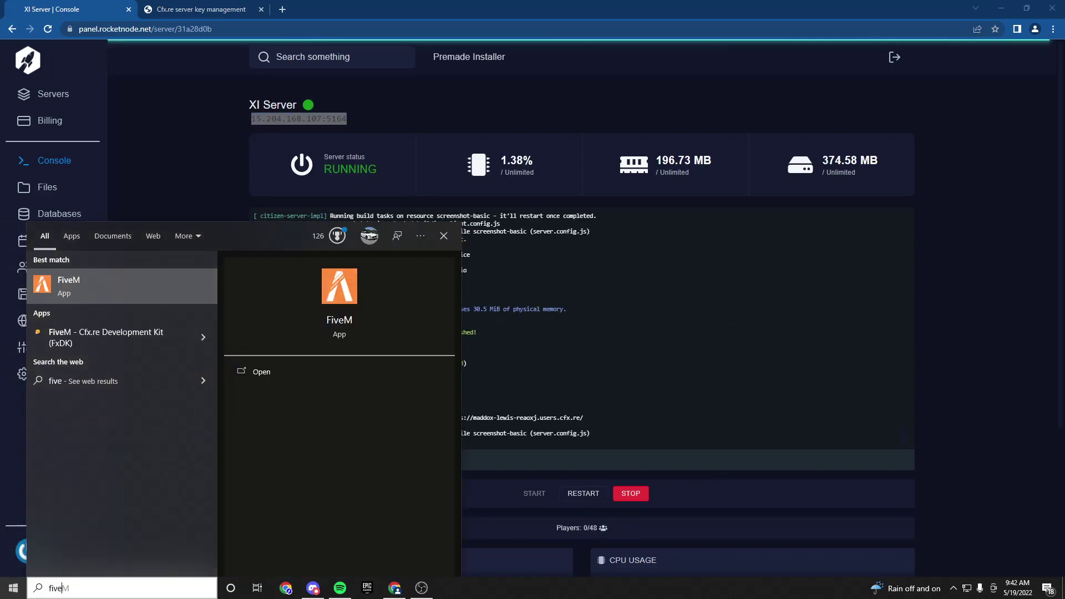
key(Return)
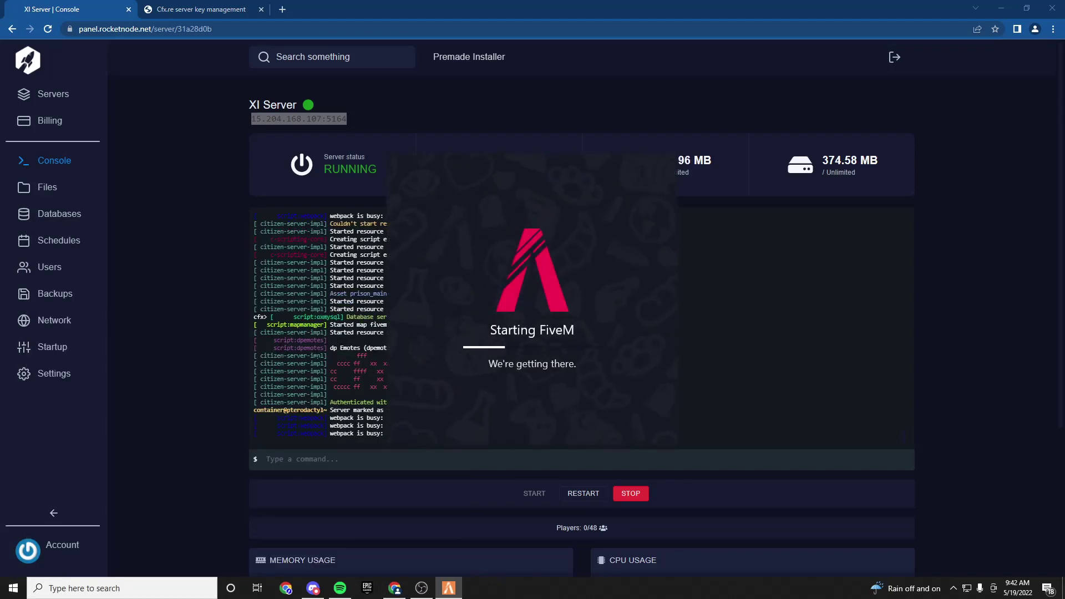
drag(560, 343, 527, 444)
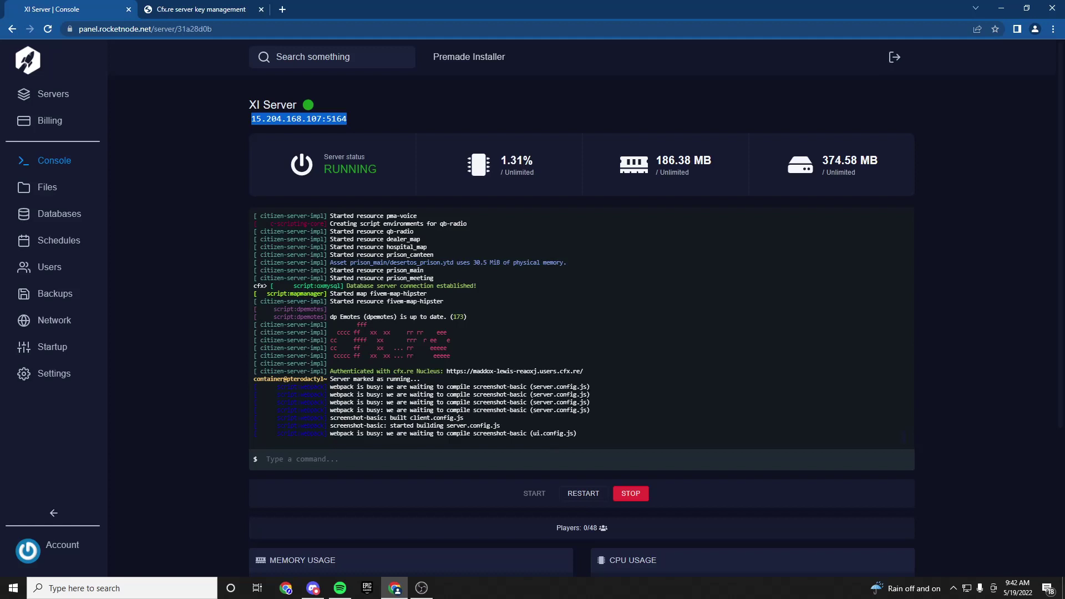
key(alt+Tab)
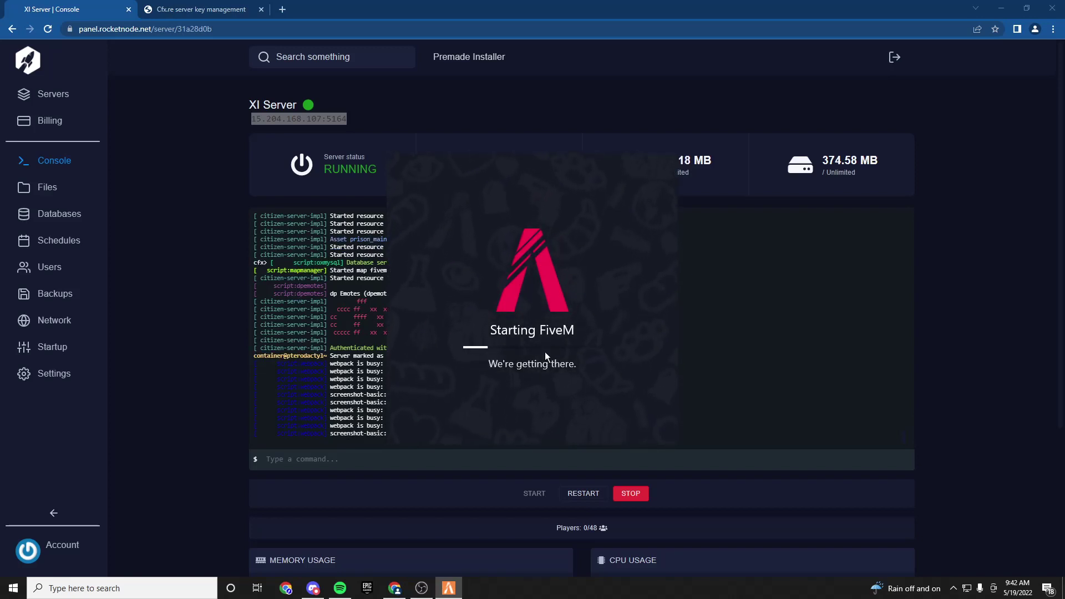
drag(544, 351, 747, 338)
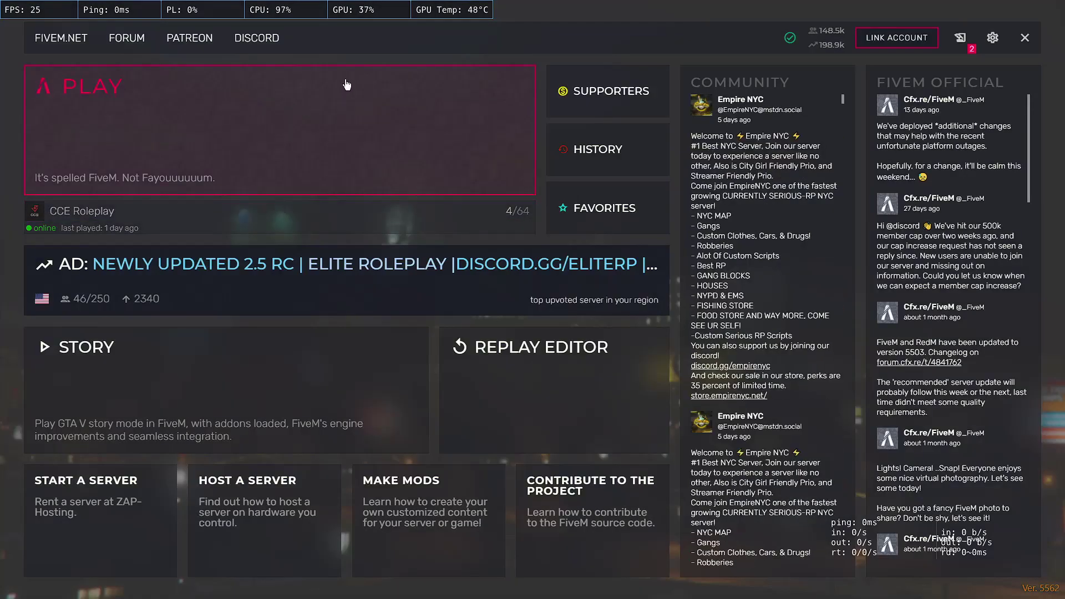
- Run 'connect 15.204.168.107:5164' in the F8 developer console using the pasted address
key(F8)
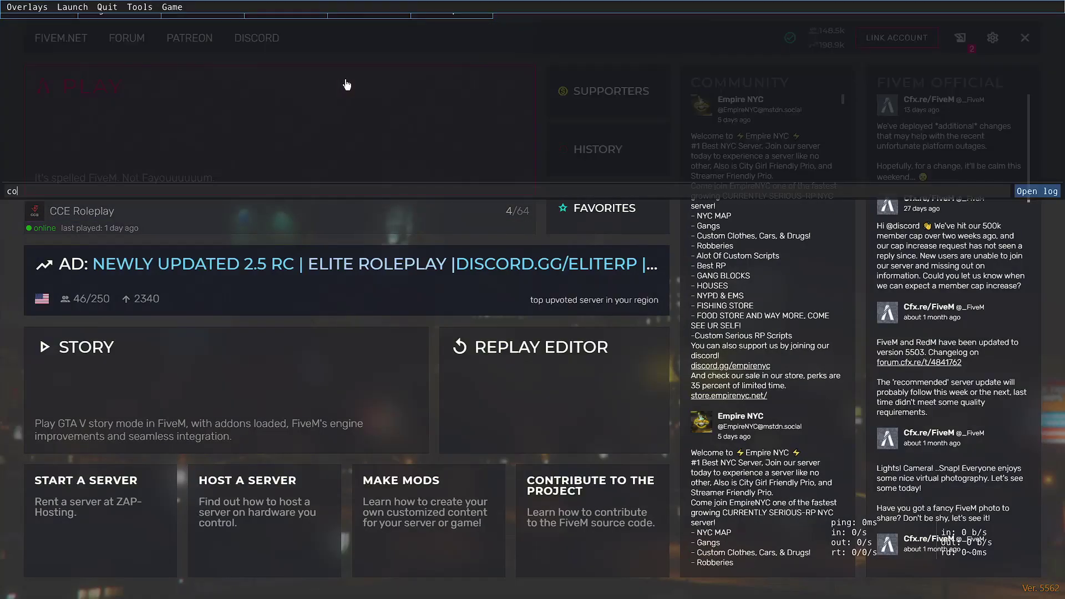
key(F8)
key(F8)
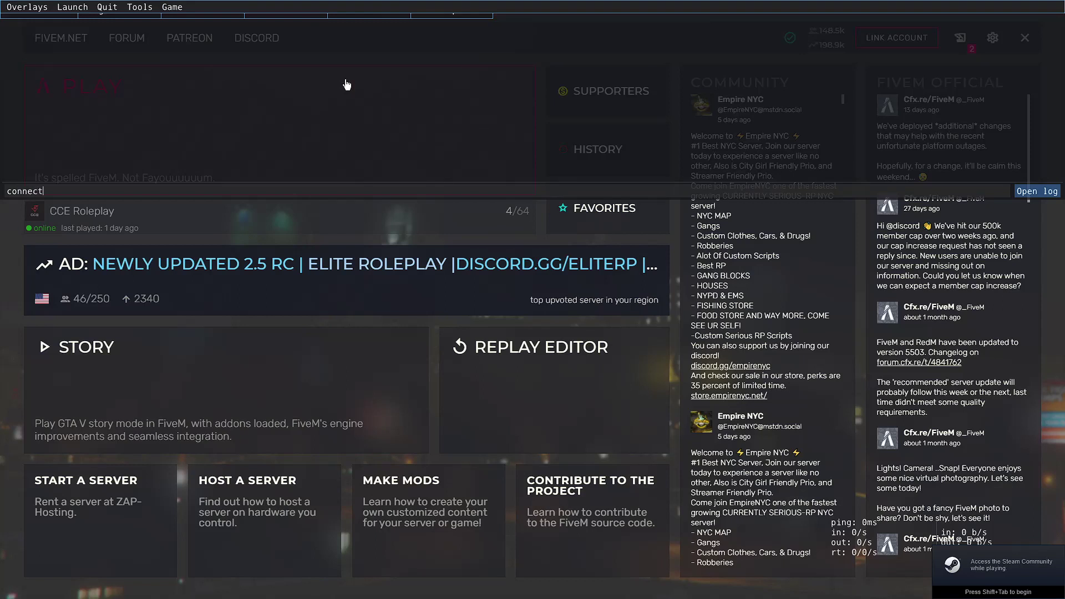
text(nnect)
text(15.204.168.107:5164)
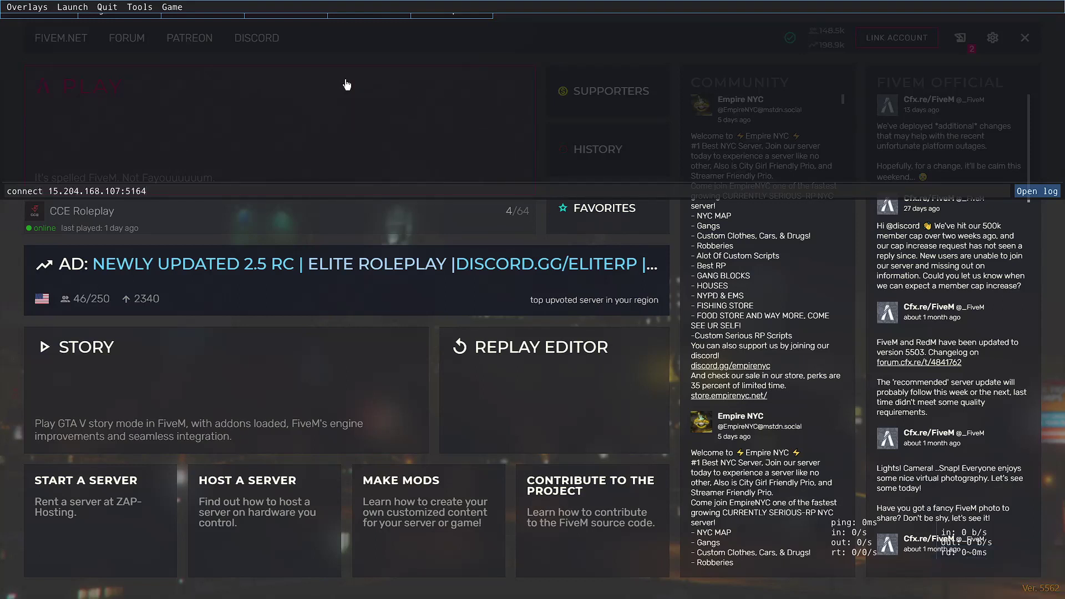
key(Return)
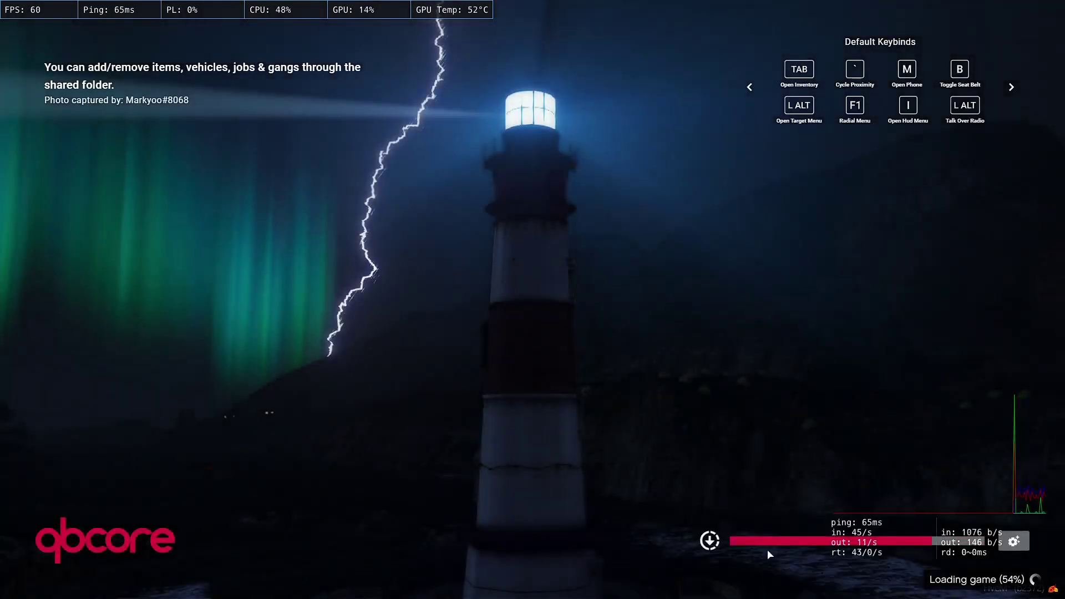
- Switch off Audio-track, Auto-play and Play-video in the loading screen Settings, then close it
click(1013, 541)
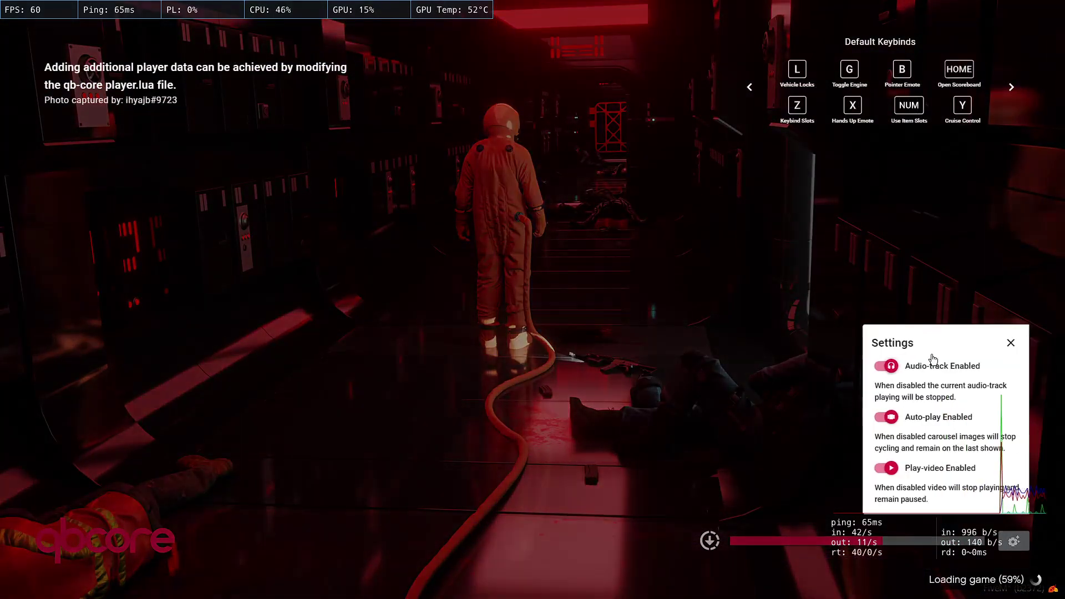
click(885, 366)
click(885, 418)
click(885, 467)
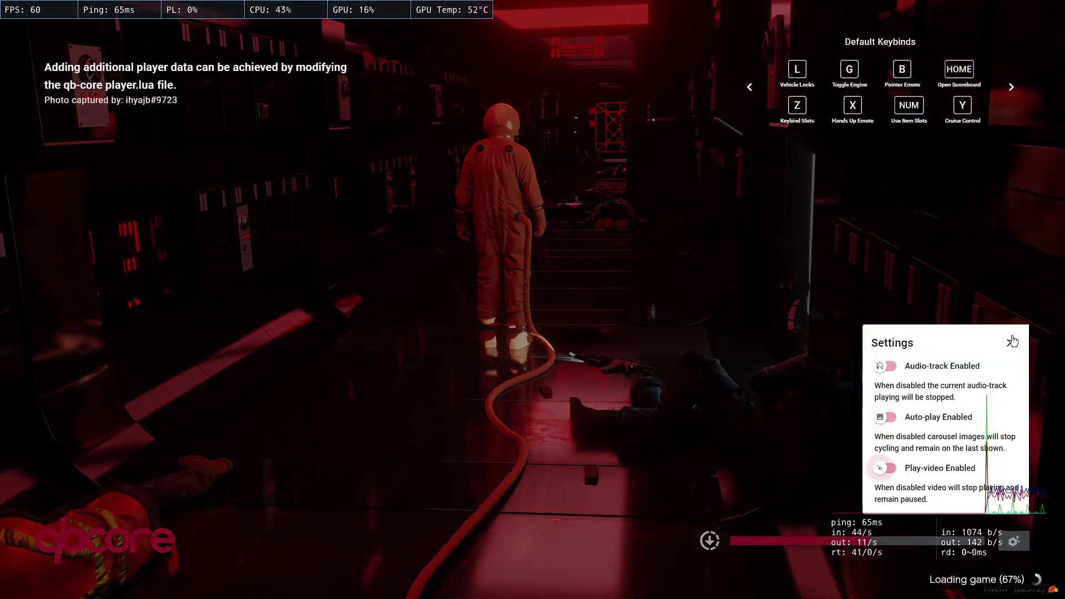
click(1010, 342)
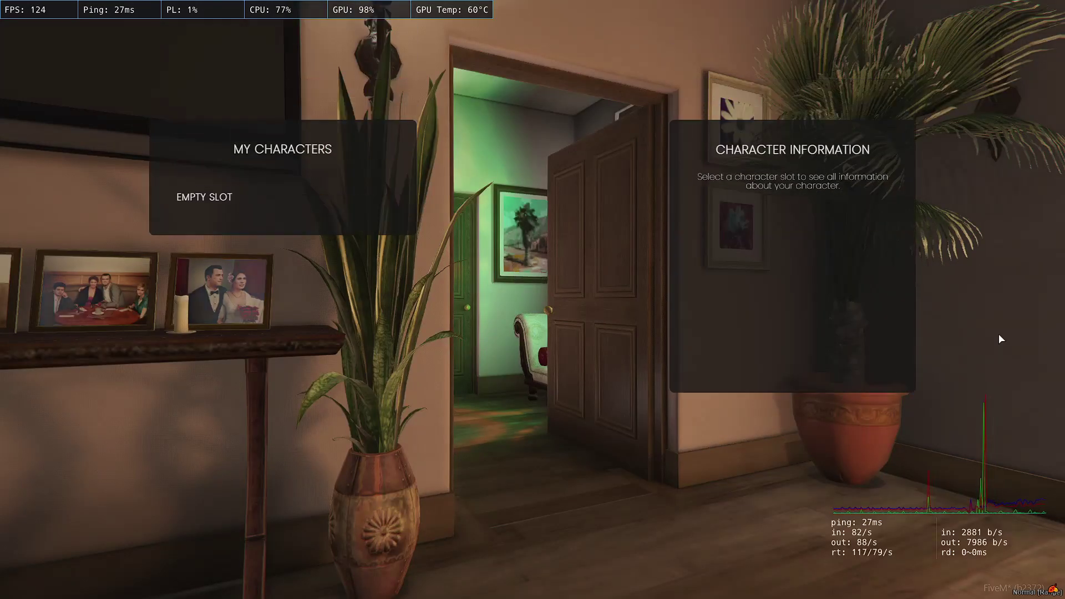
- Create a character in the empty slot, confirm registration, and choose the Morningwood Blvd apartment
click(261, 199)
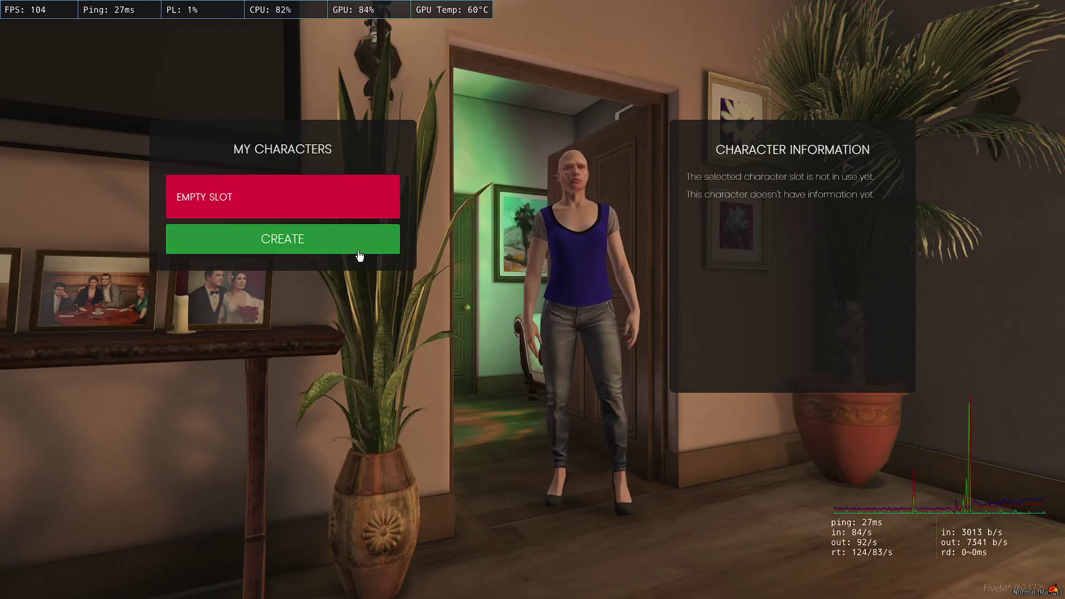
click(385, 245)
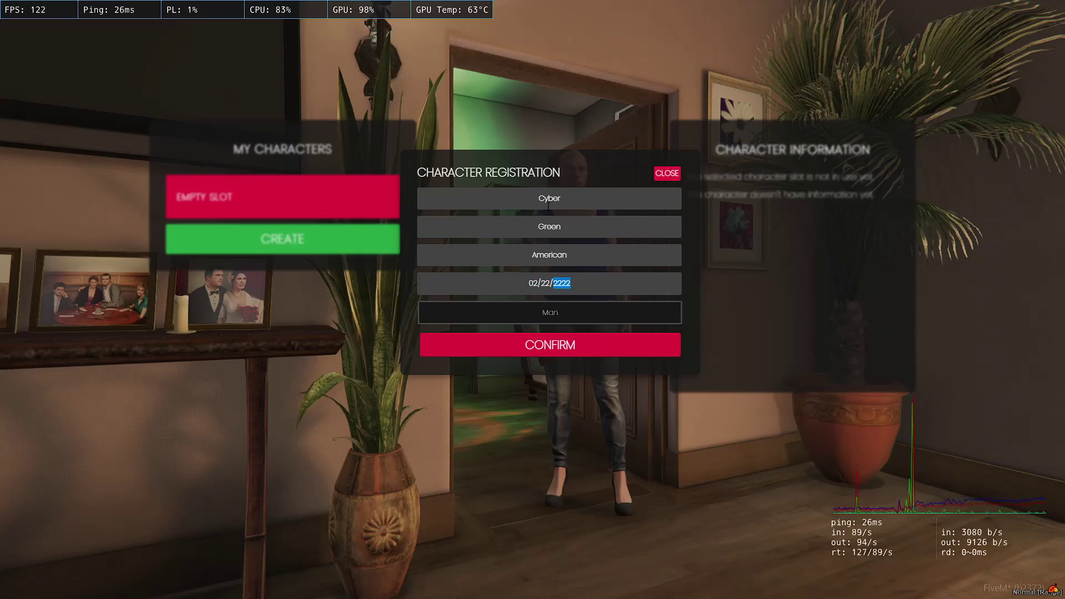
click(566, 336)
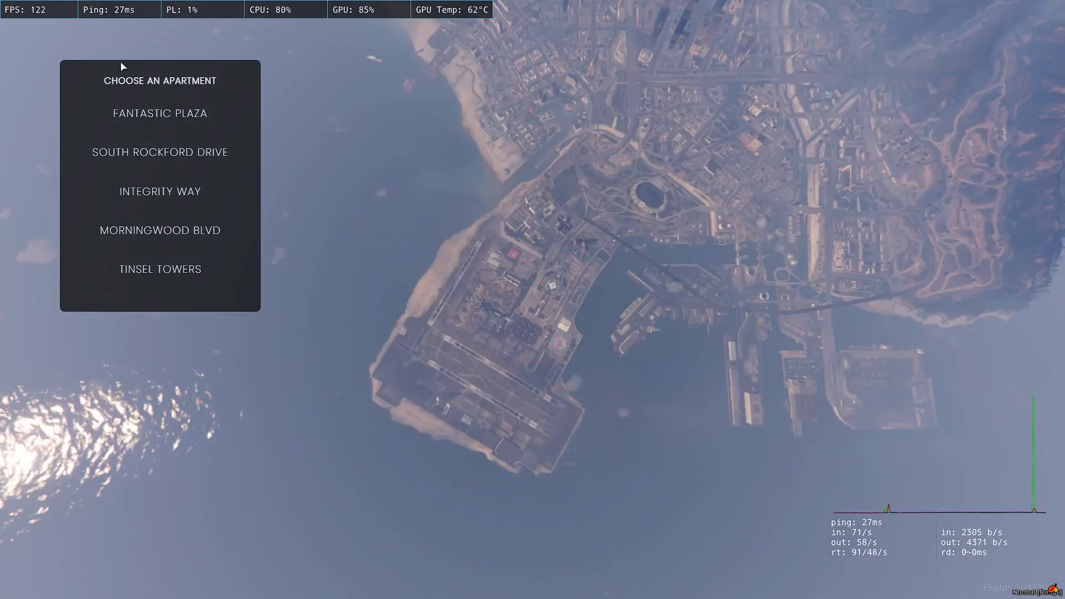
click(133, 191)
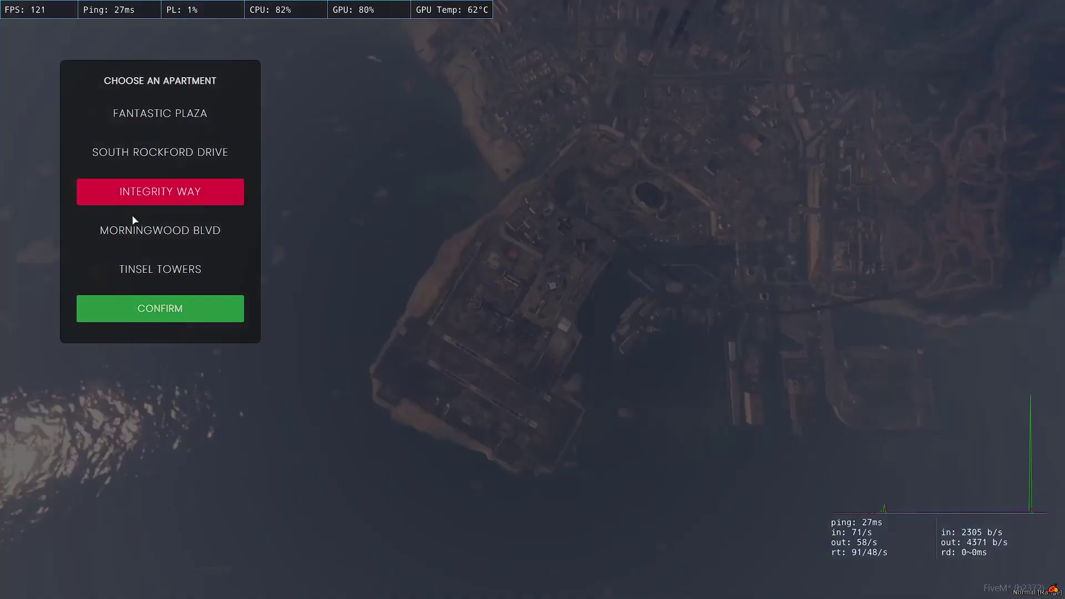
click(150, 230)
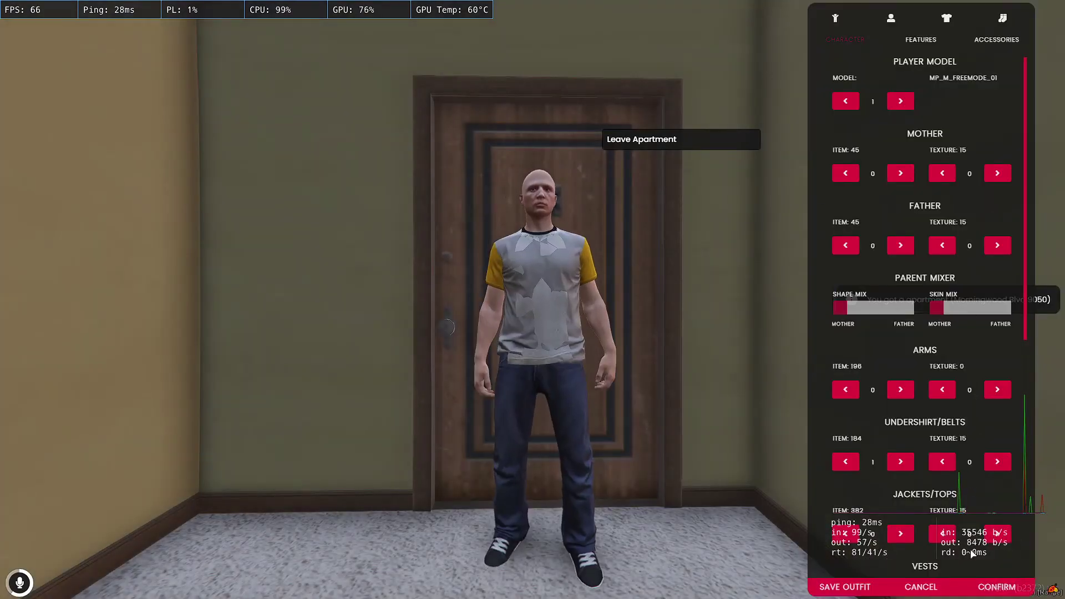
- Accept the character's appearance and walk out through the corridor and up the alley
click(999, 582)
key(w)
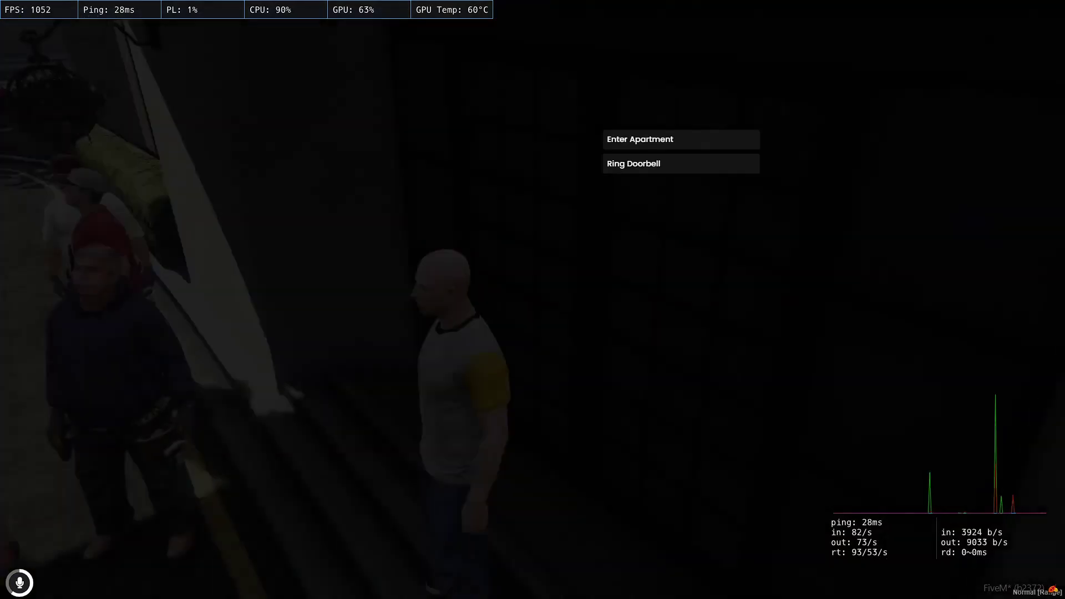
key(w)
key(shift+w)
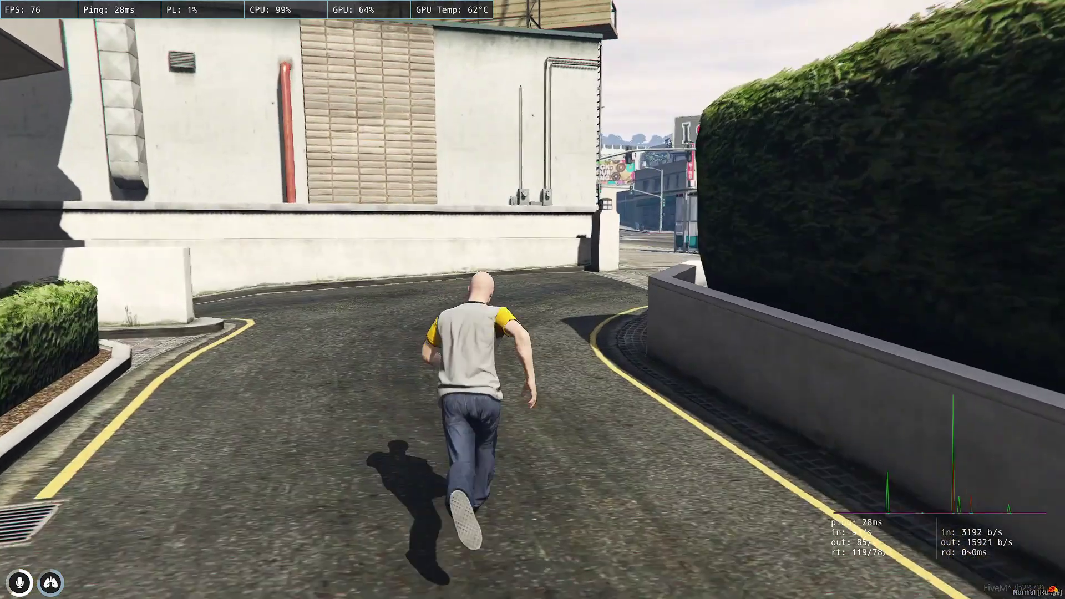
- Check the $5000 bank balance and $500 cash with /bank and /cash
text(t/bank)
key(Return)
text(wt/cash)
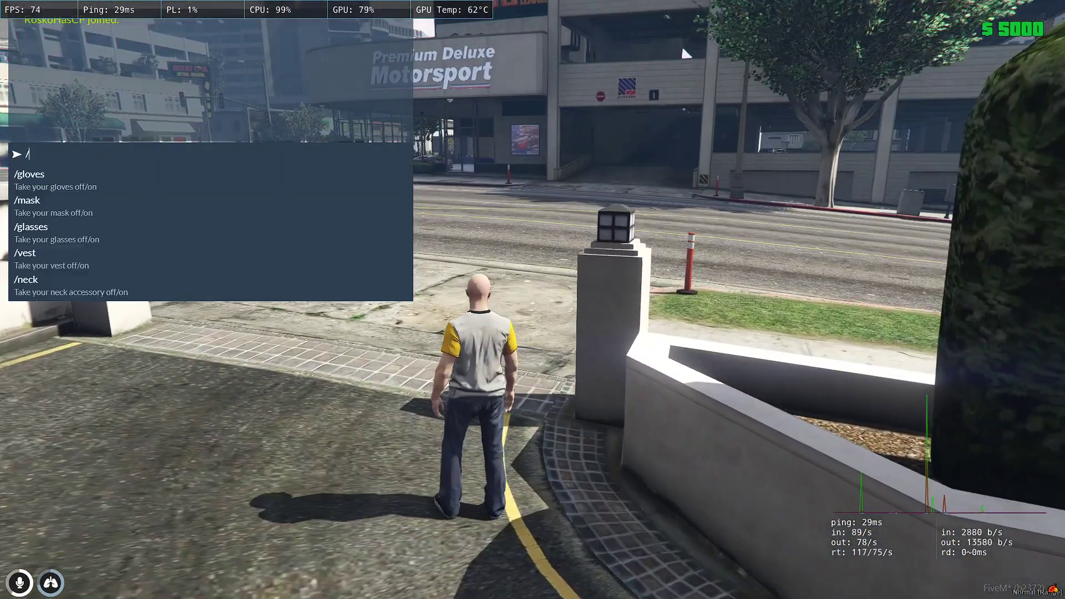
key(Return)
- Run toward Premium Deluxe Motorsport and turn to face a different street
key(w)
key(w)
key(w)
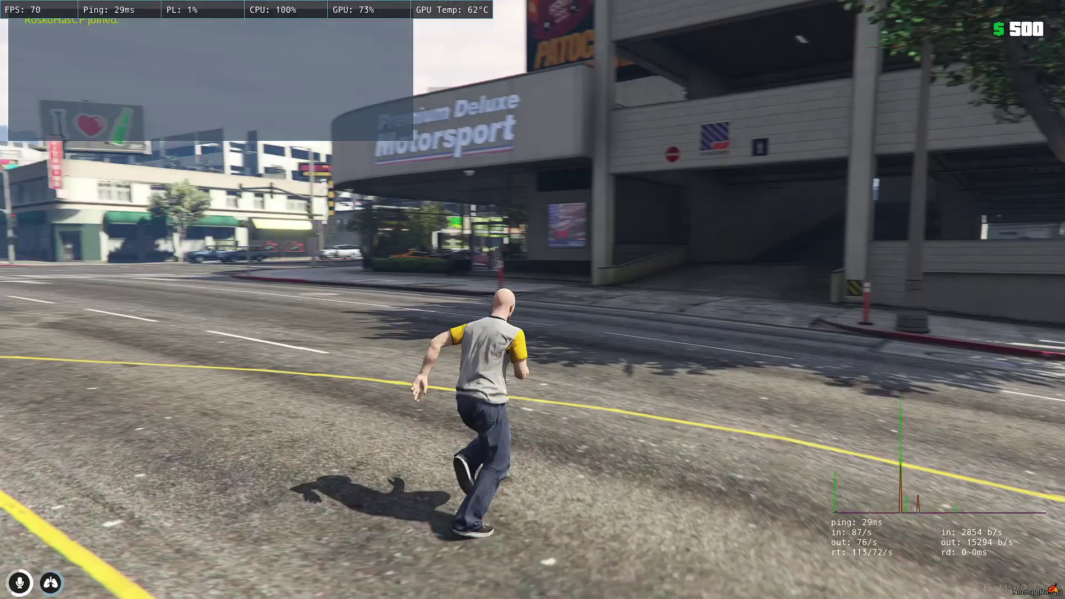
key(w)
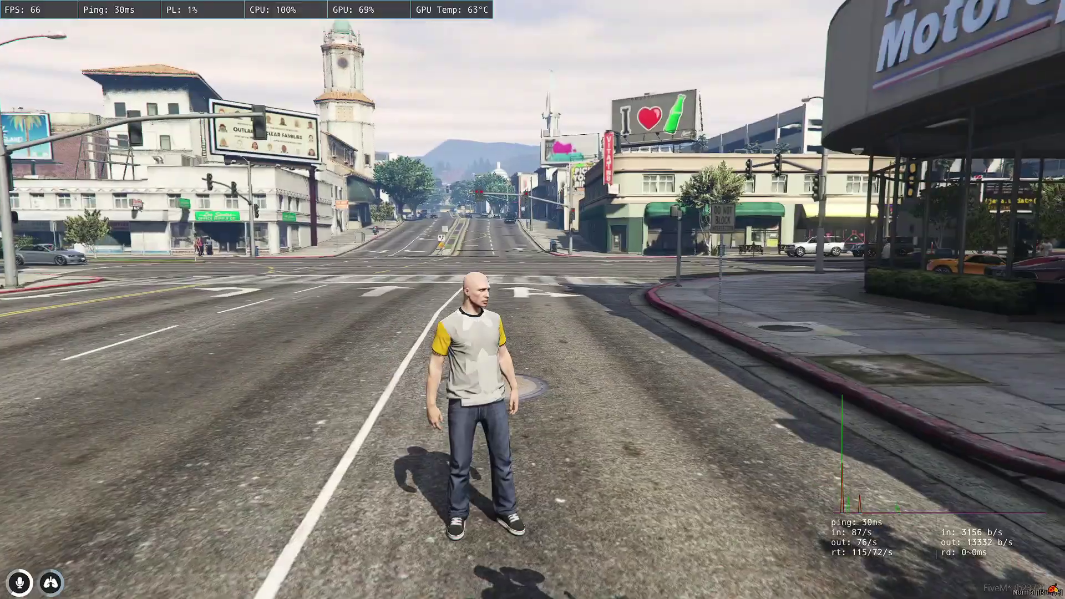
key(w)
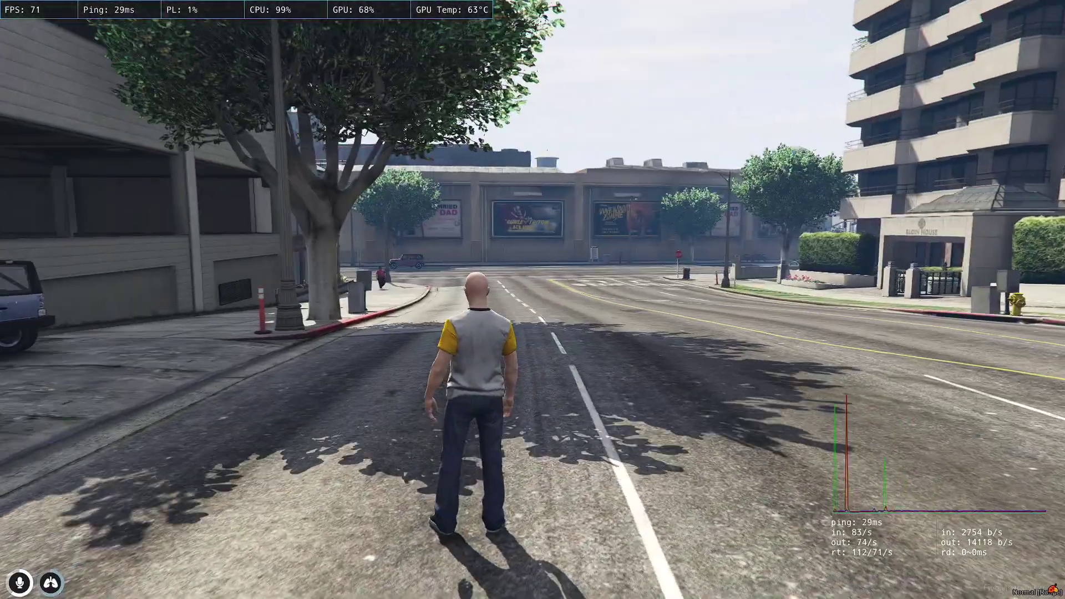
key(a)
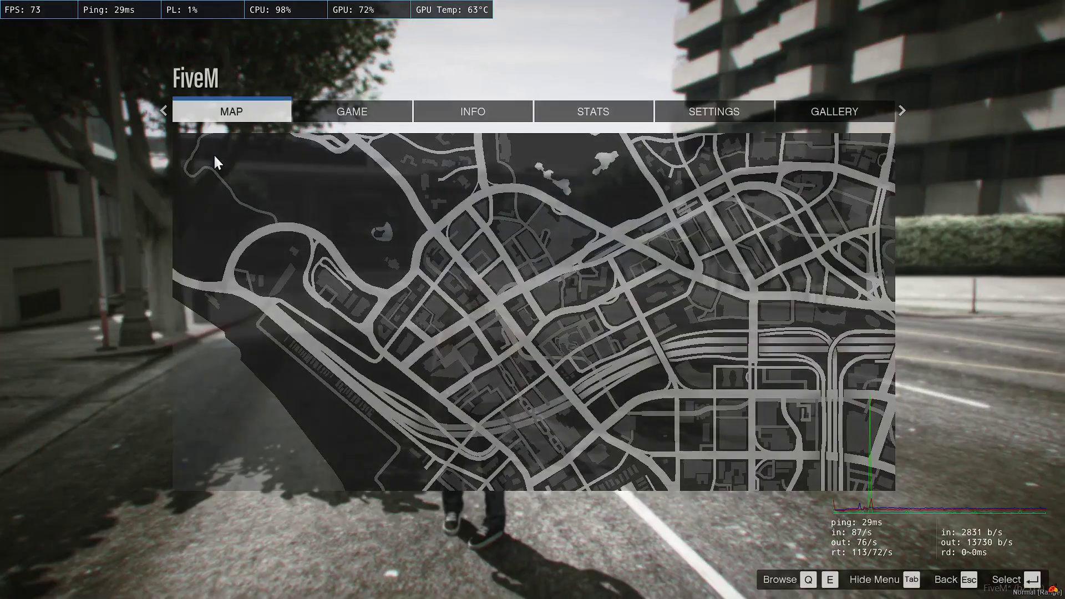